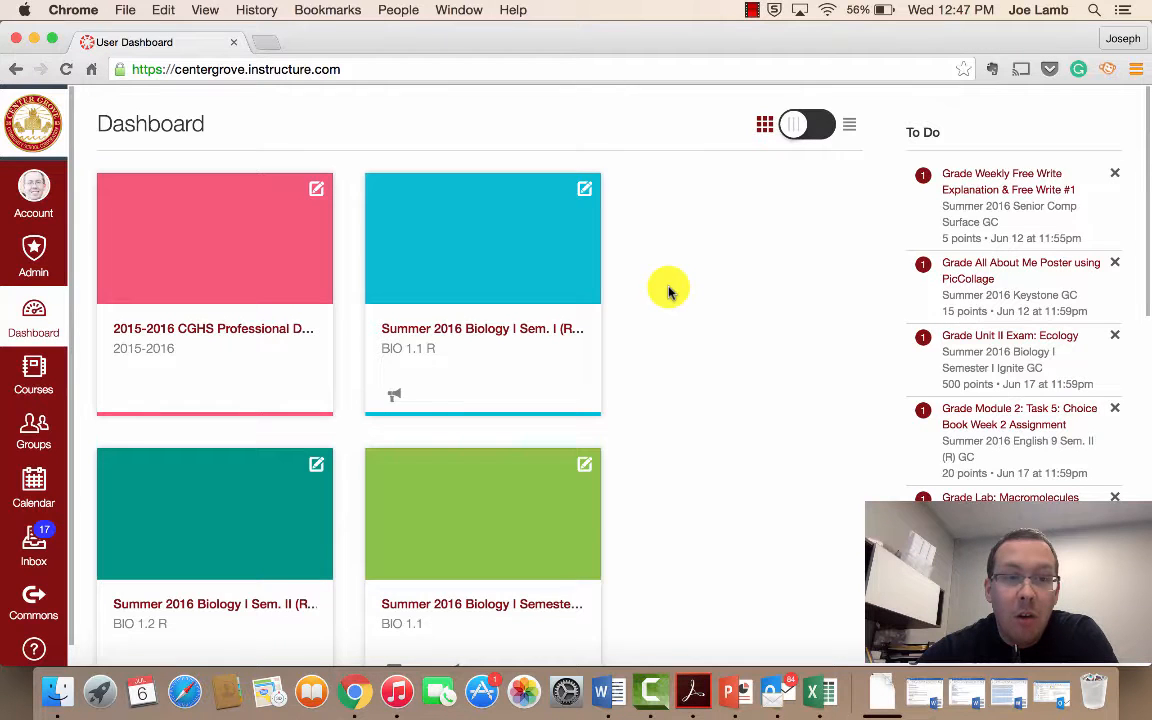
- Open the nickname and colour options of the Summer 2016 Biology I Sem. I (R) course card and apply them
scroll(41, 384, "down", 2)
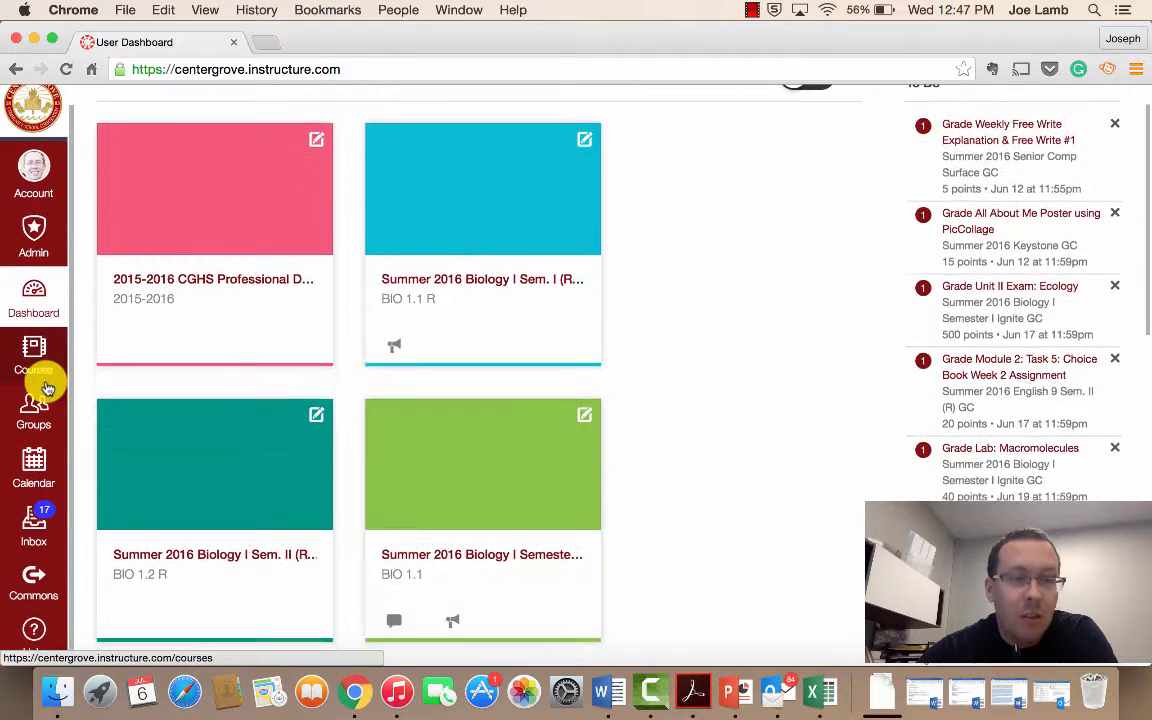
scroll(668, 226, "up", 2)
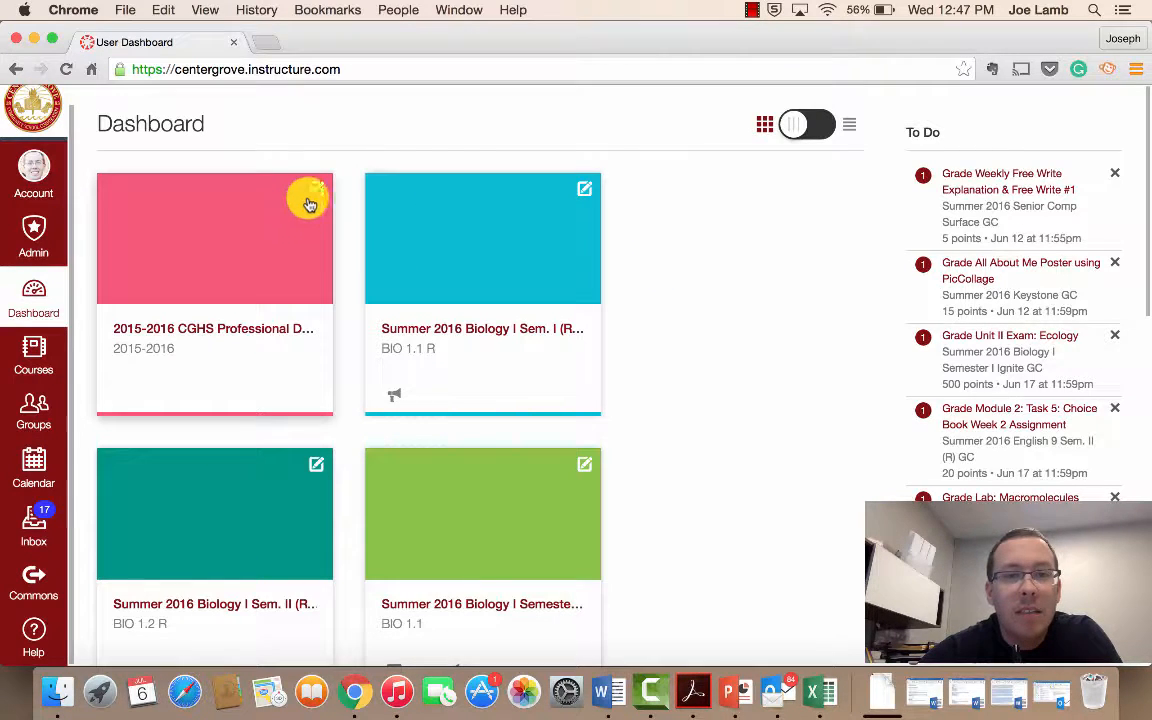
scroll(670, 263, "down", 5)
scroll(676, 265, "up", 5)
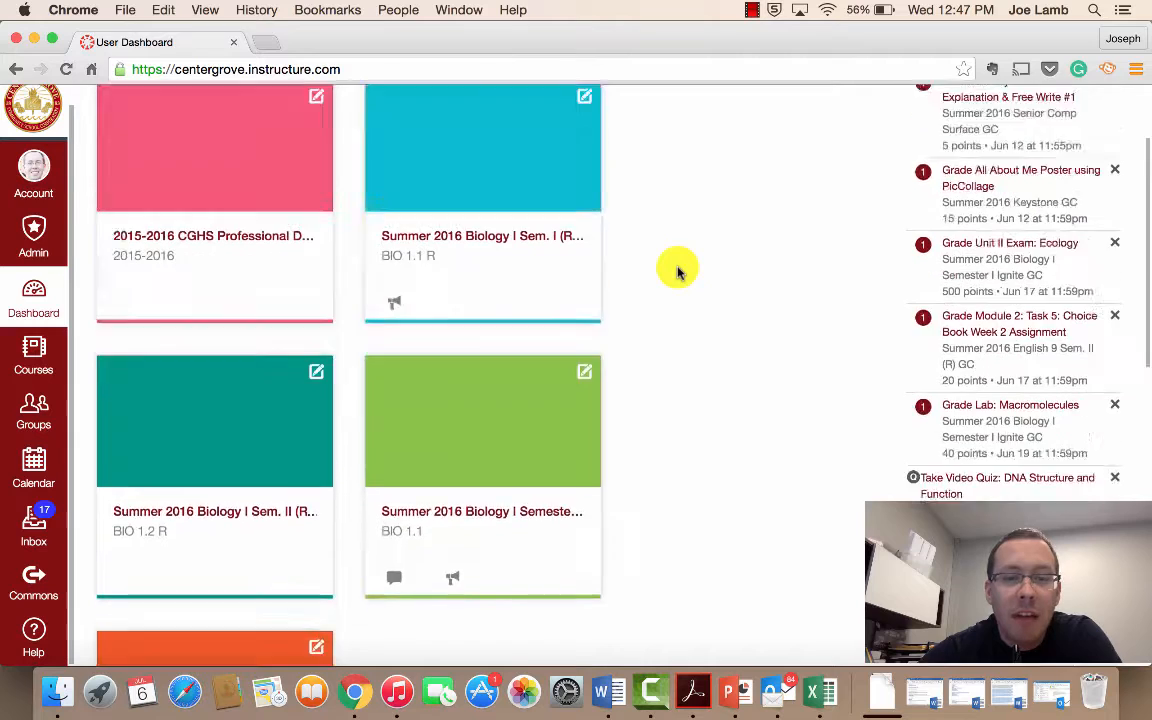
left_click(583, 168)
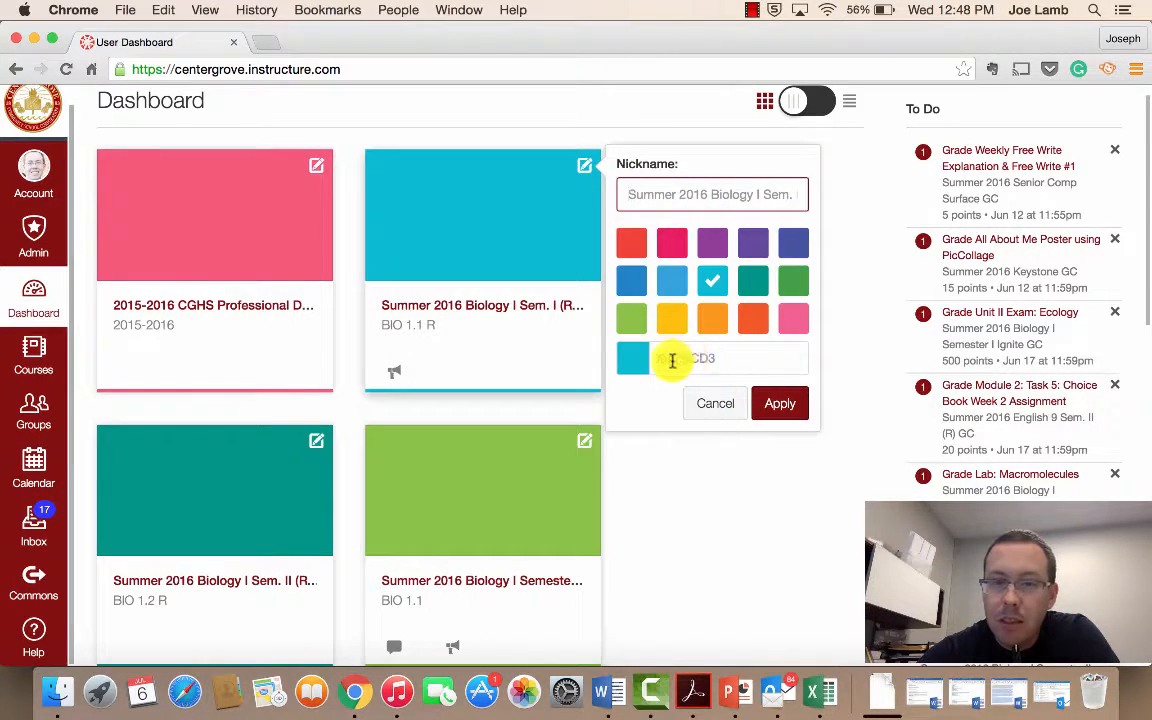
left_click(775, 403)
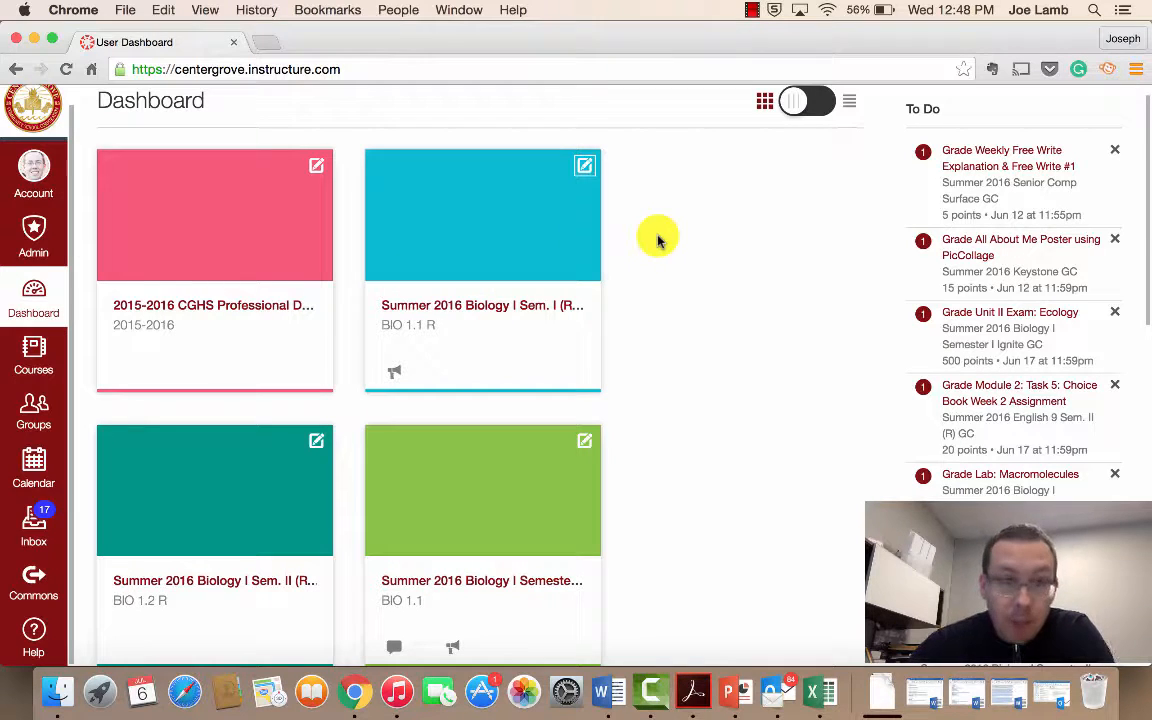
- Open the list of all courses and look through the enrolled courses
left_click(37, 357)
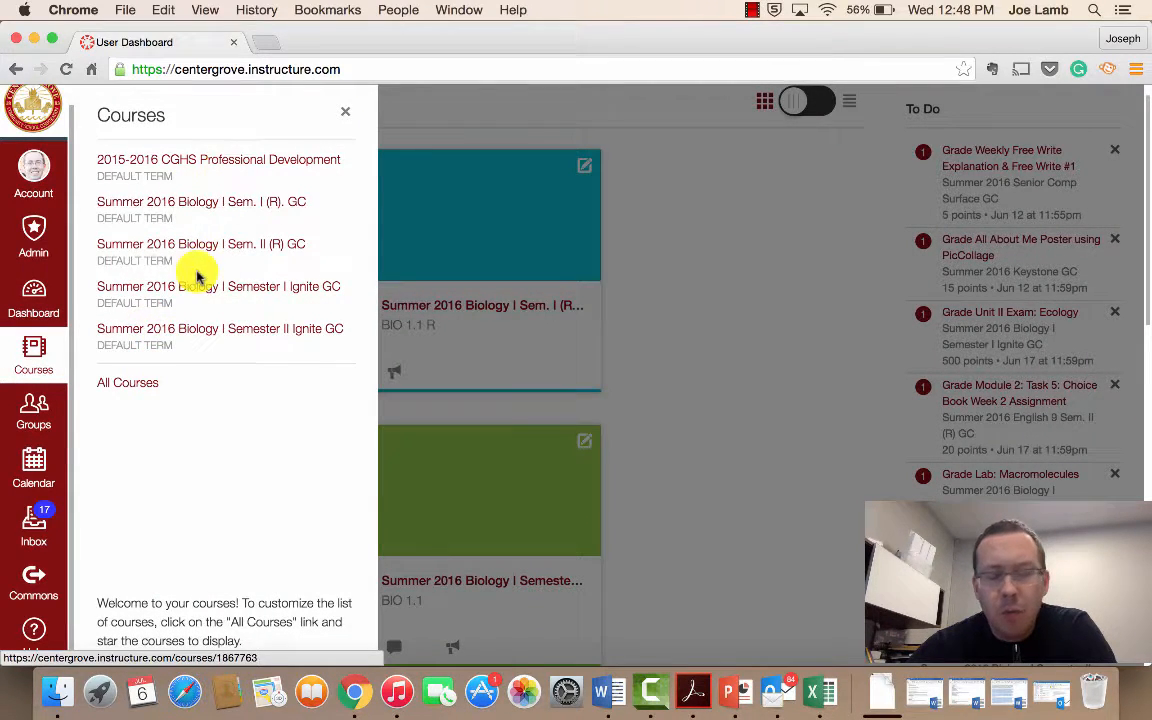
left_click(148, 386)
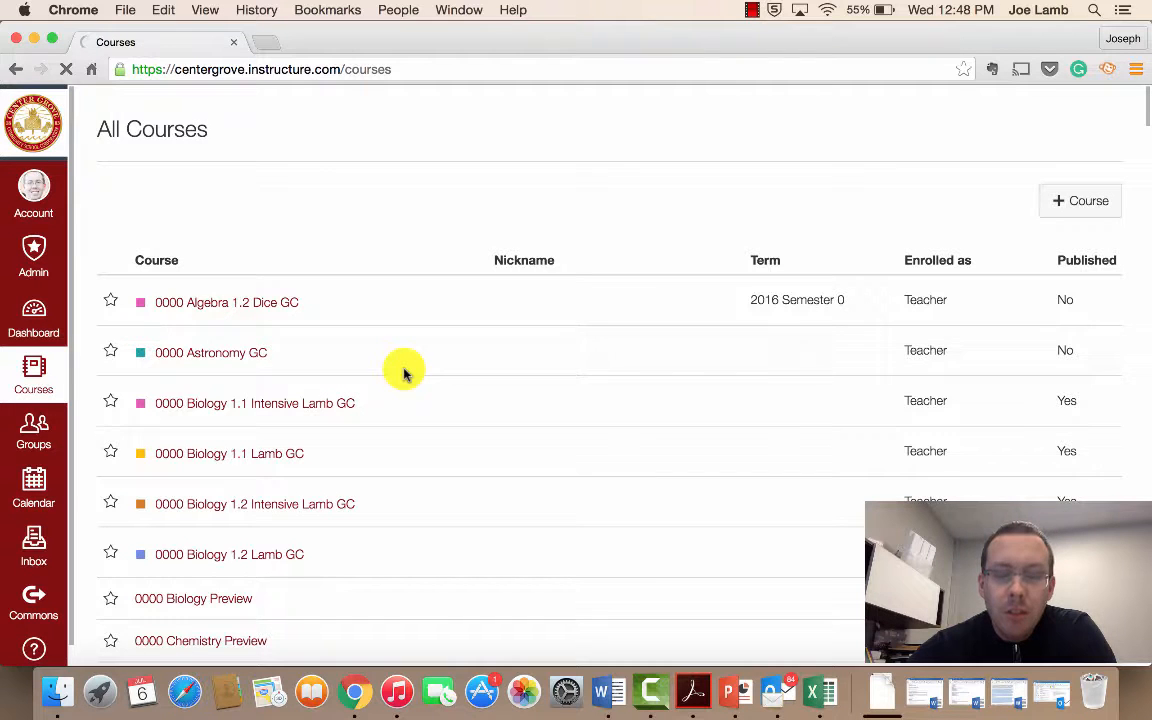
scroll(404, 372, "down", 3)
scroll(404, 372, "down", 5)
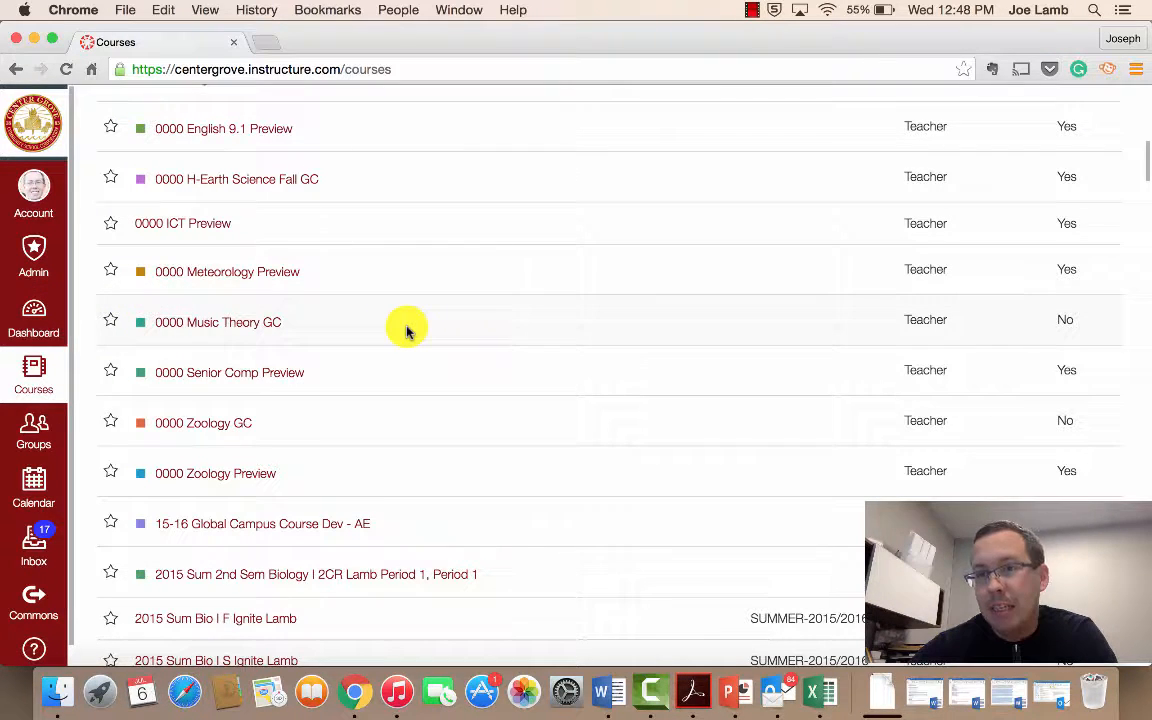
scroll(407, 330, "up", 10)
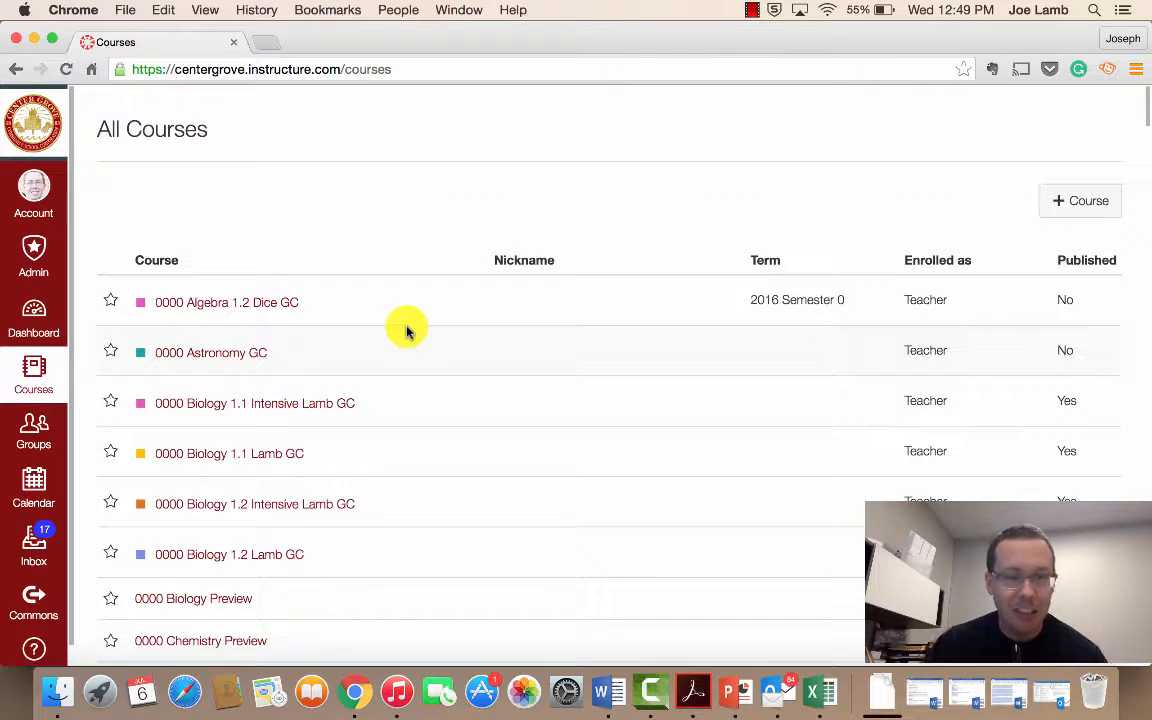
- Return to the dashboard, open the Summer 2016 Biology I Semester I Ignite GC course and look over its home page
left_click(42, 332)
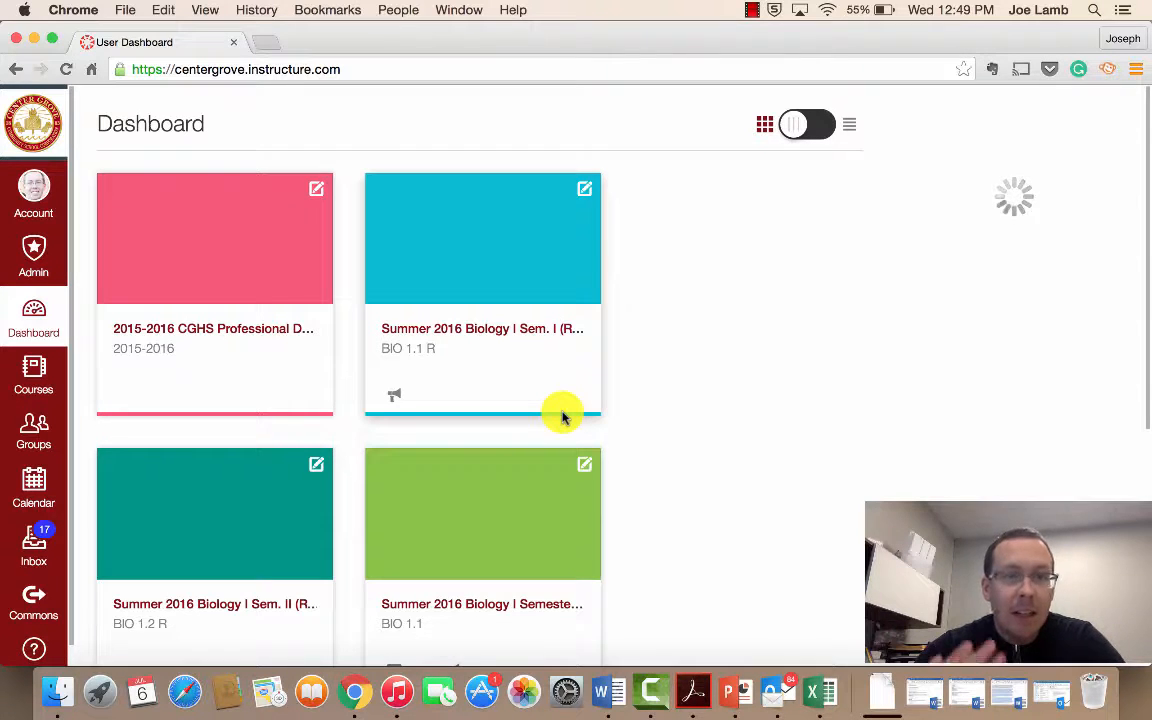
scroll(717, 424, "down", 5)
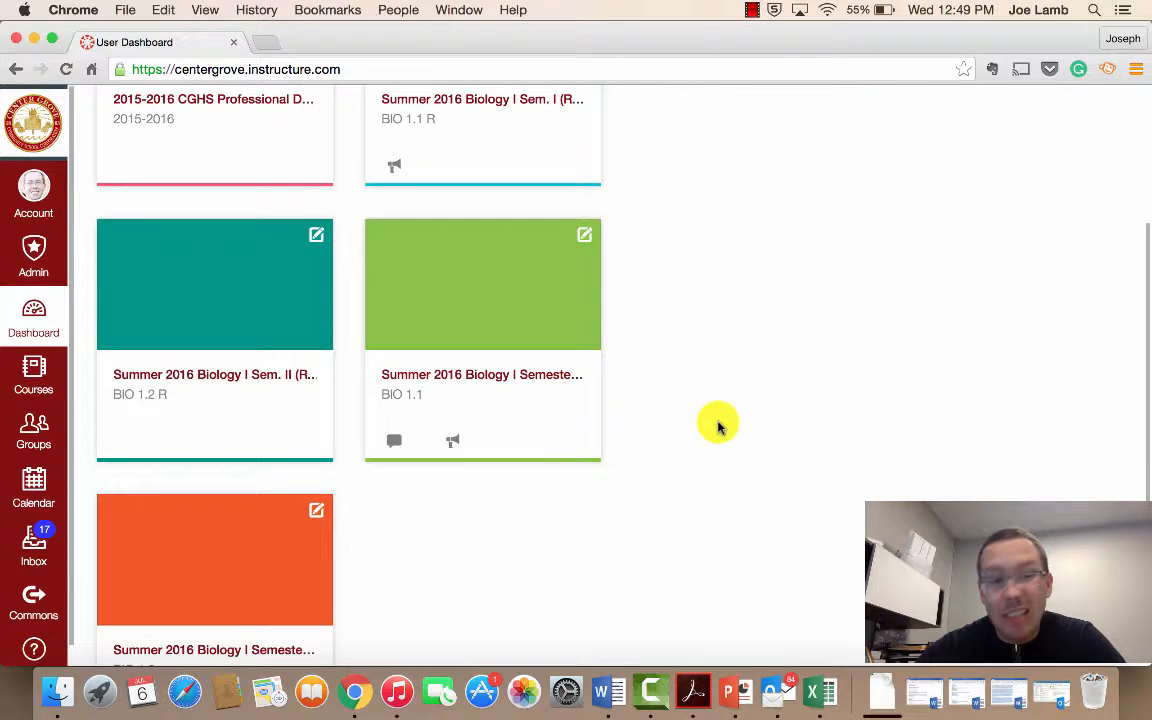
scroll(718, 427, "up", 2)
scroll(617, 459, "down", 2)
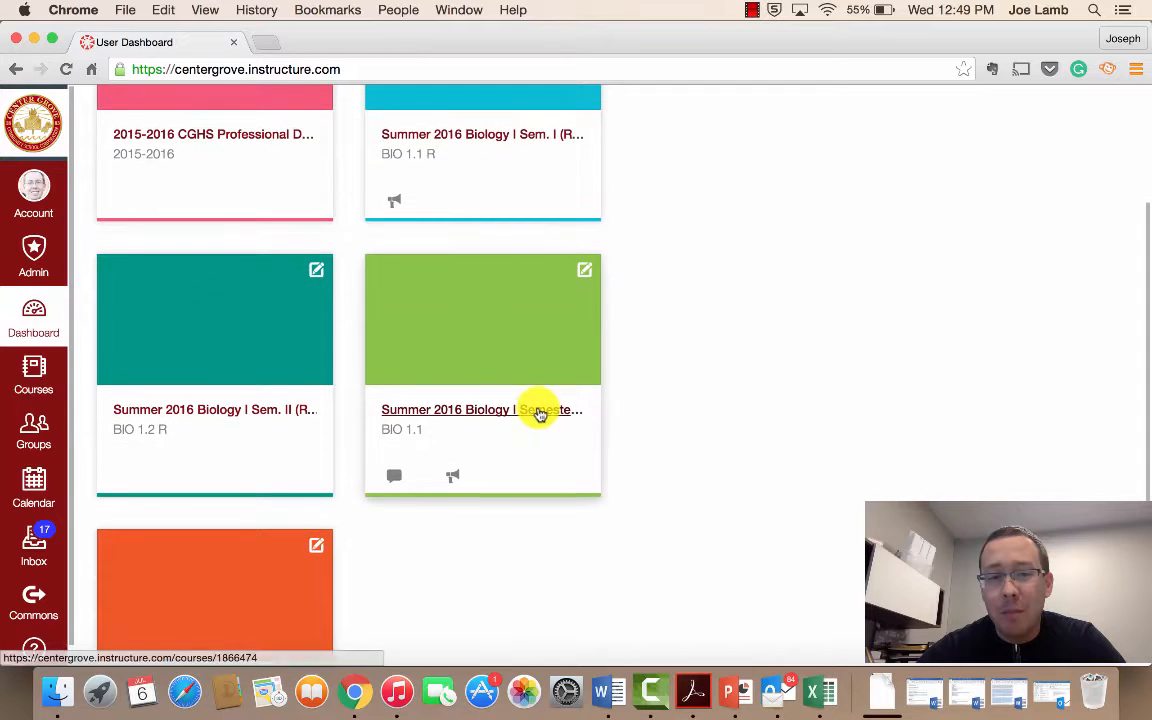
left_click(540, 413)
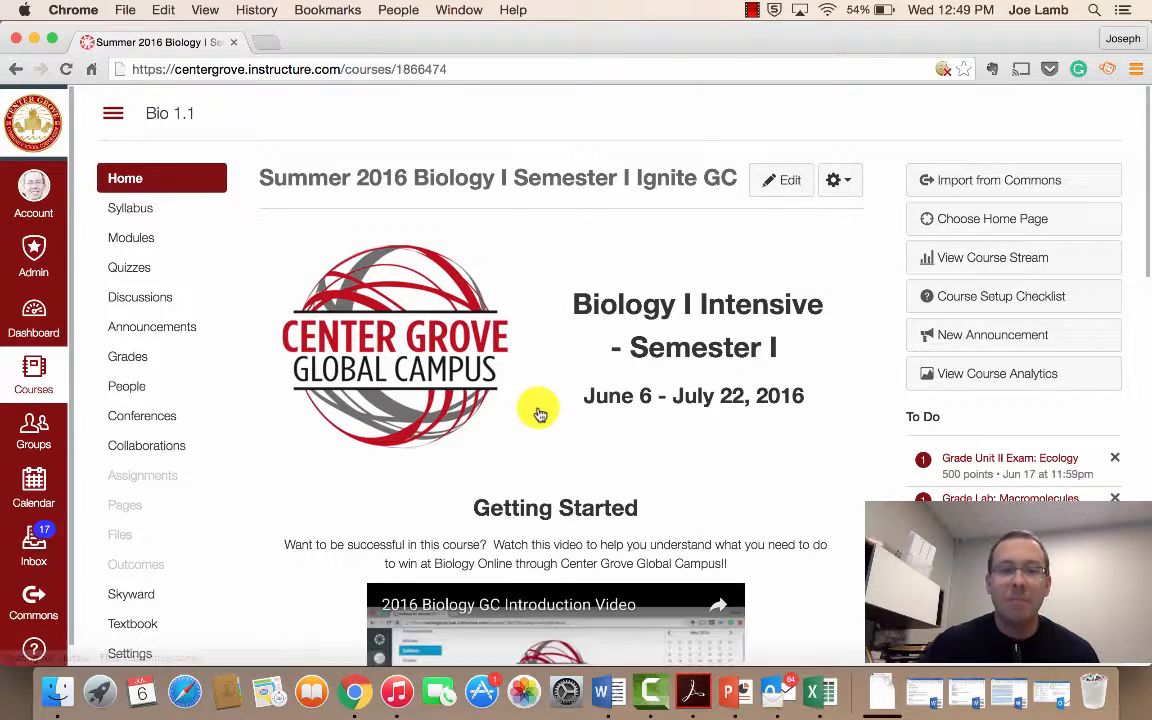
scroll(661, 426, "down", 5)
scroll(661, 426, "up", 5)
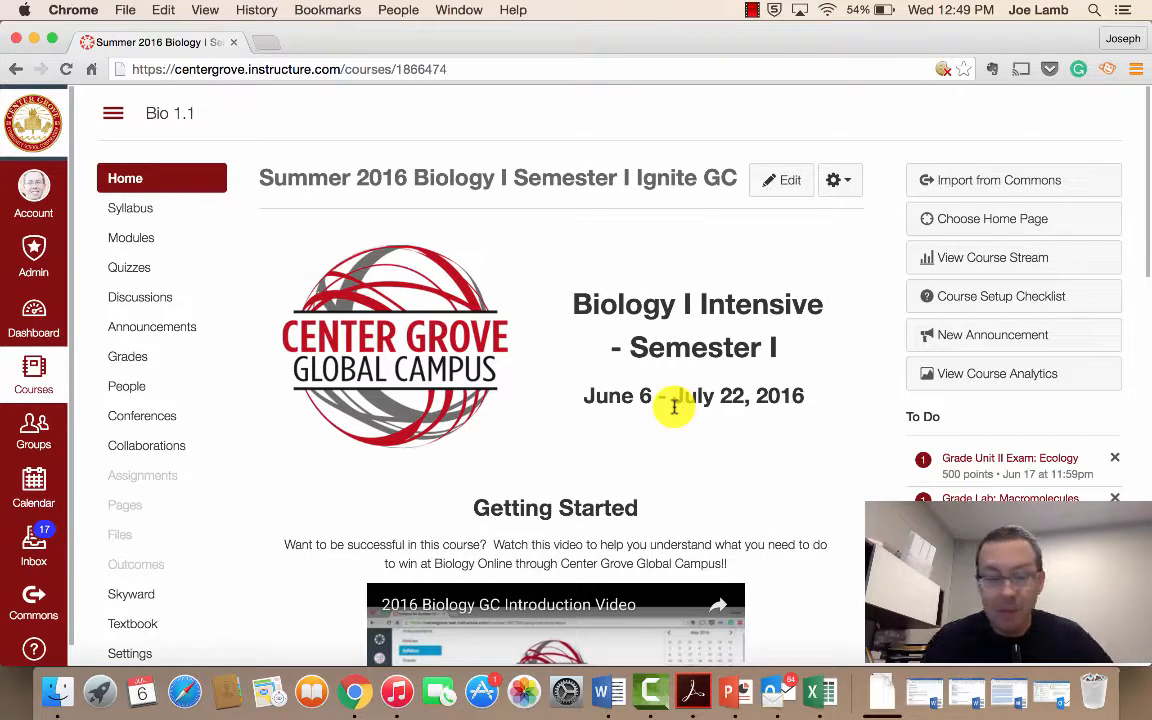
scroll(664, 388, "down", 1)
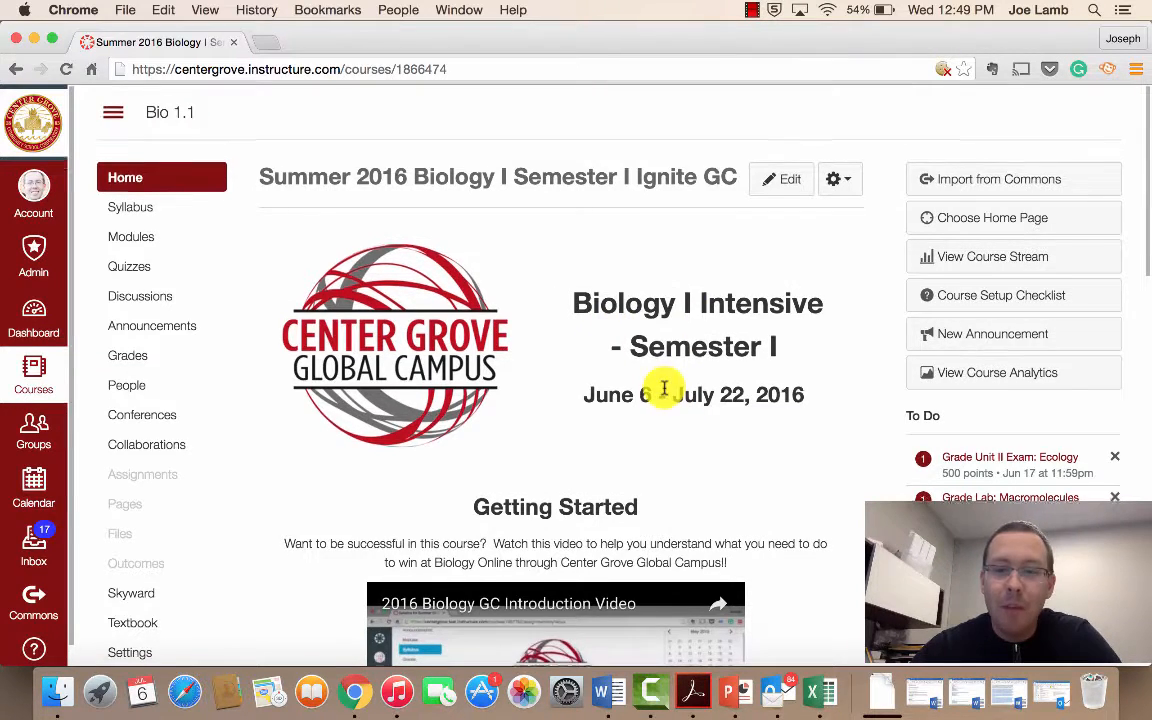
scroll(664, 388, "down", 2)
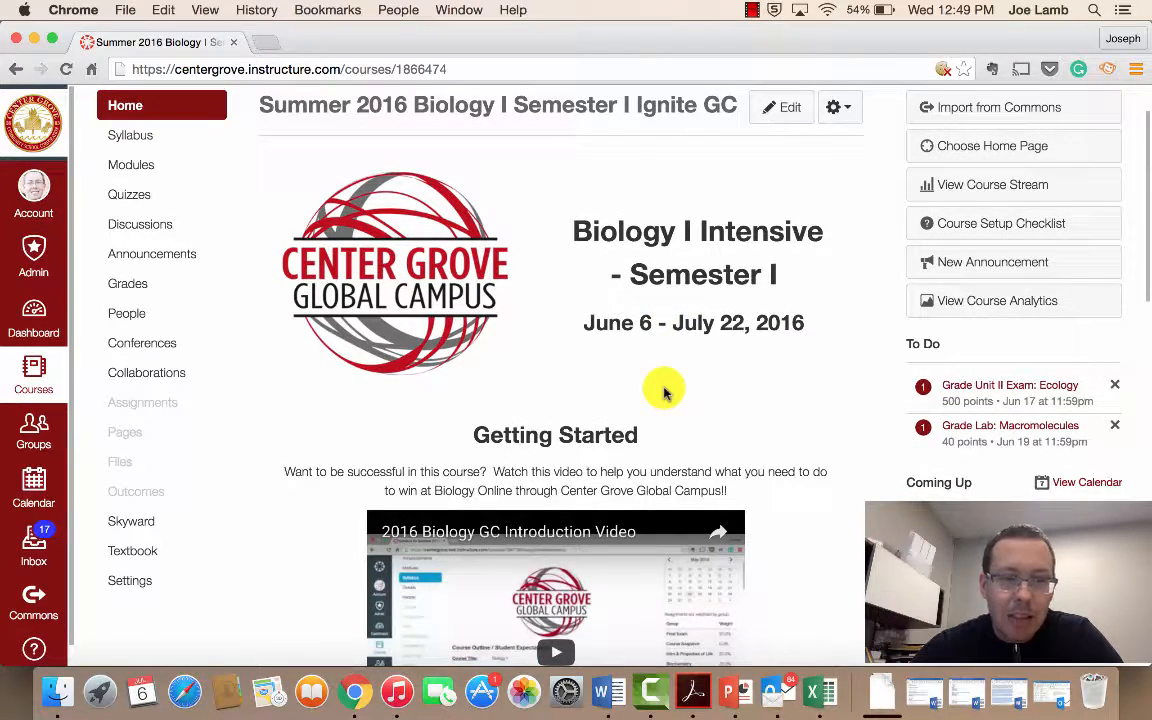
scroll(664, 392, "up", 1)
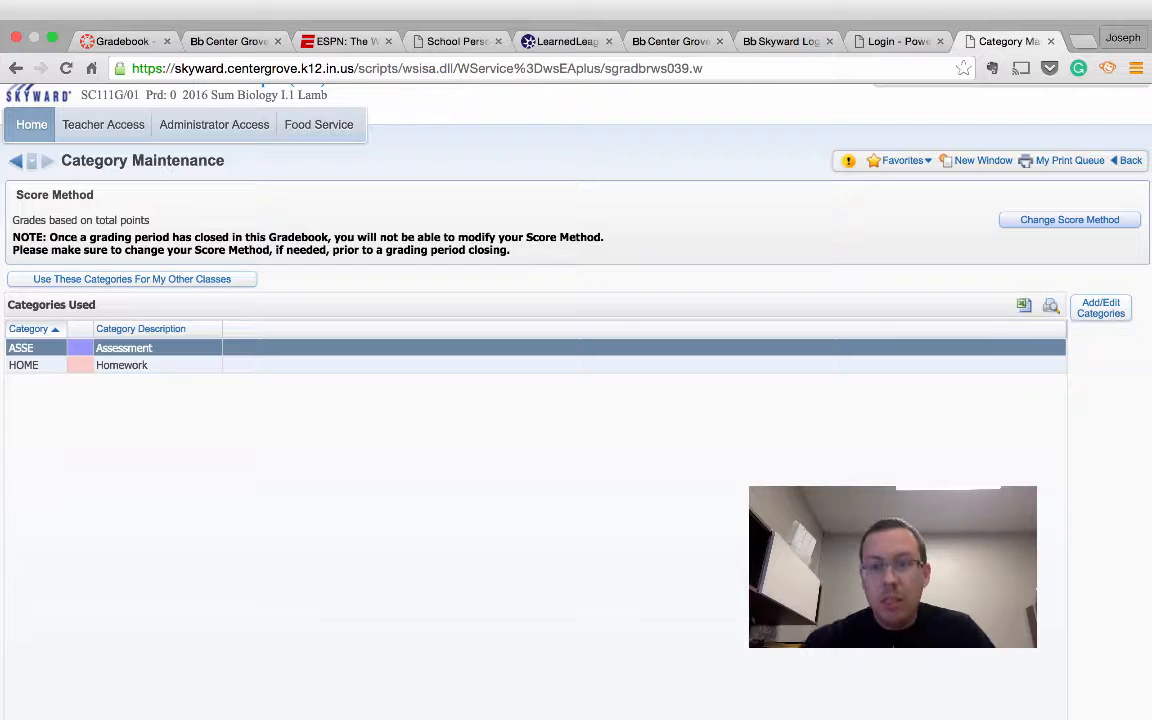
- Review the class's Skyward gradebook categories, save the selection with Assessment and Homework included, and open the score method settings
left_click(1103, 313)
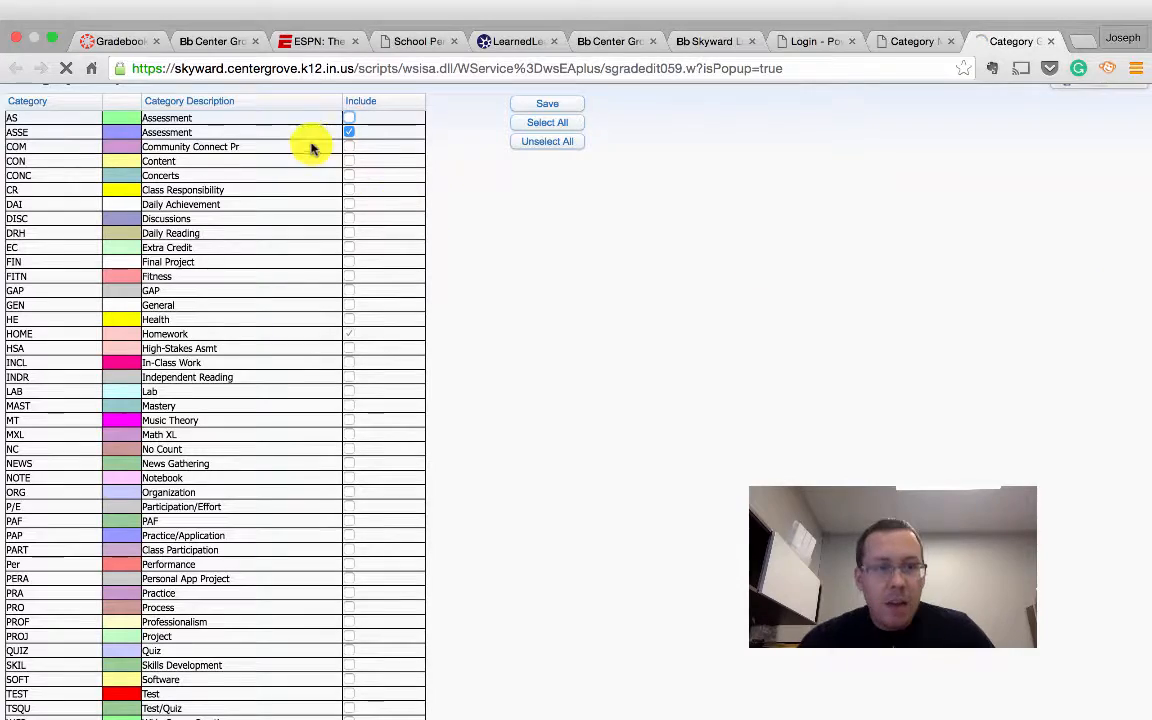
scroll(312, 147, "down", 1)
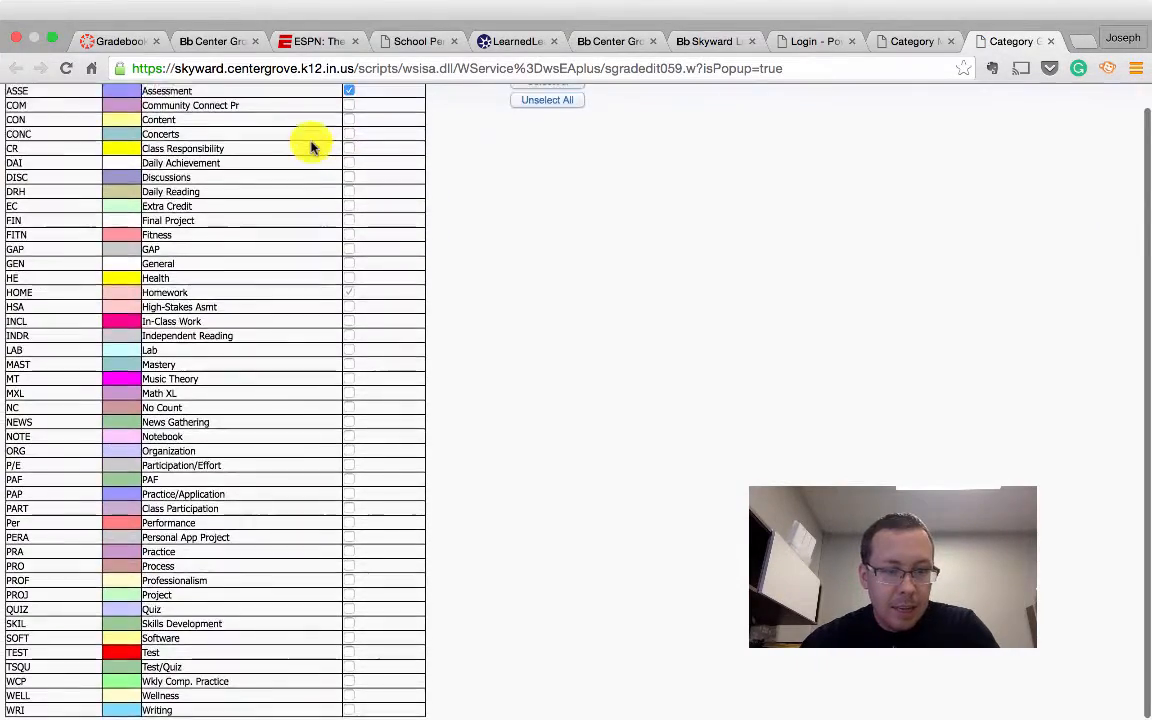
scroll(310, 147, "up", 1)
scroll(256, 200, "down", 1)
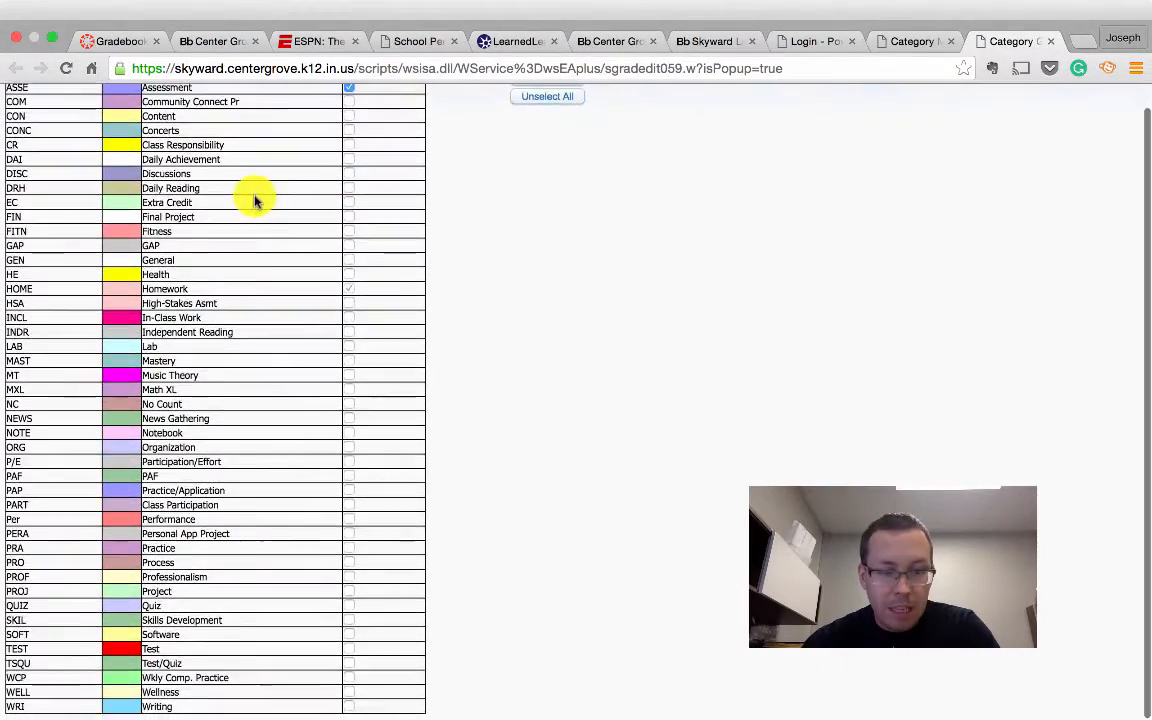
scroll(256, 200, "up", 1)
left_click(548, 110)
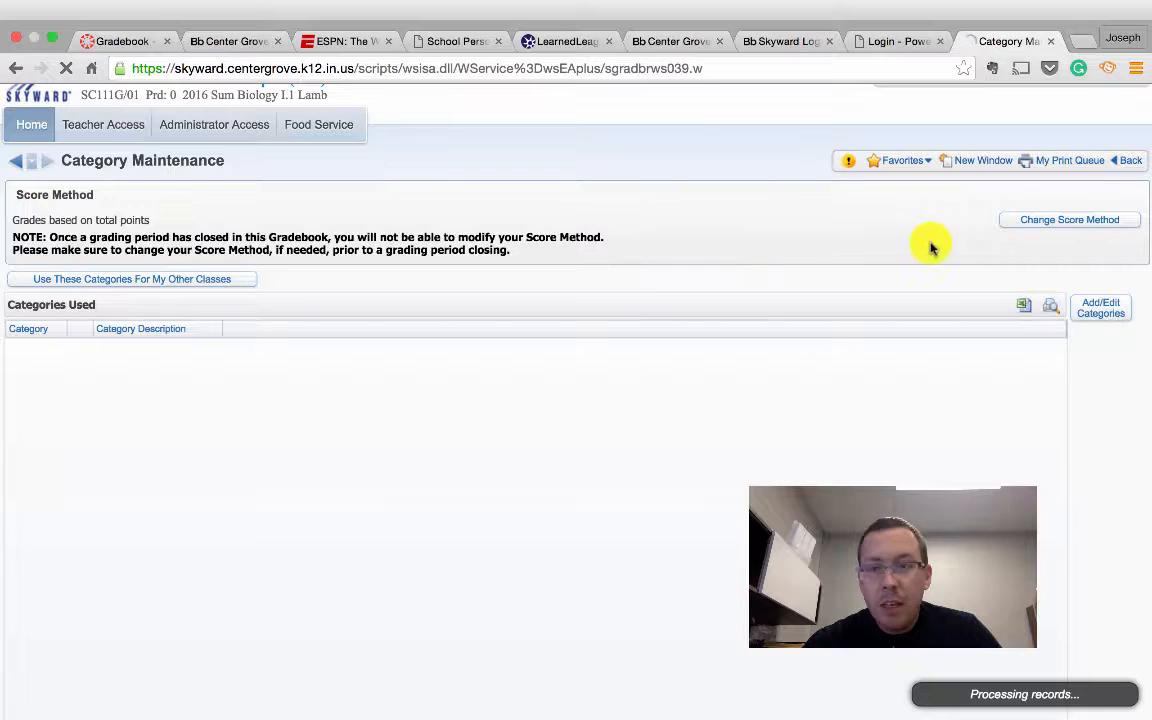
left_click(1043, 220)
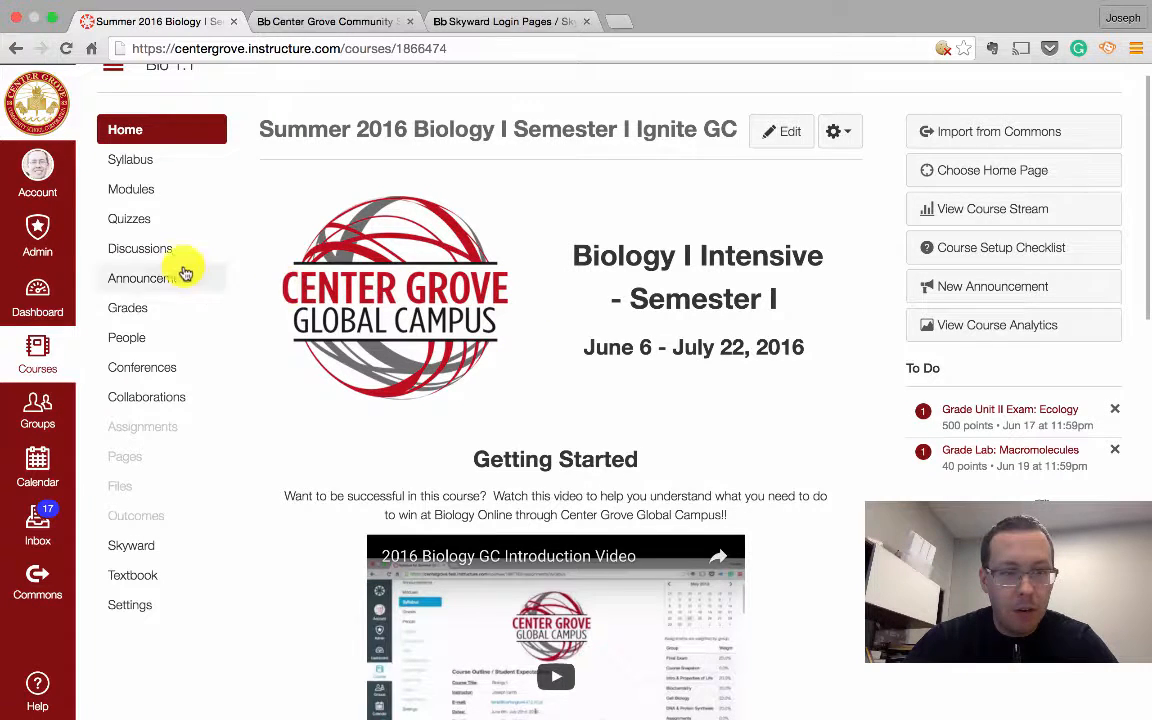
- Open The Online Learner assignment from the Canvas course's modules for editing
left_click(143, 193)
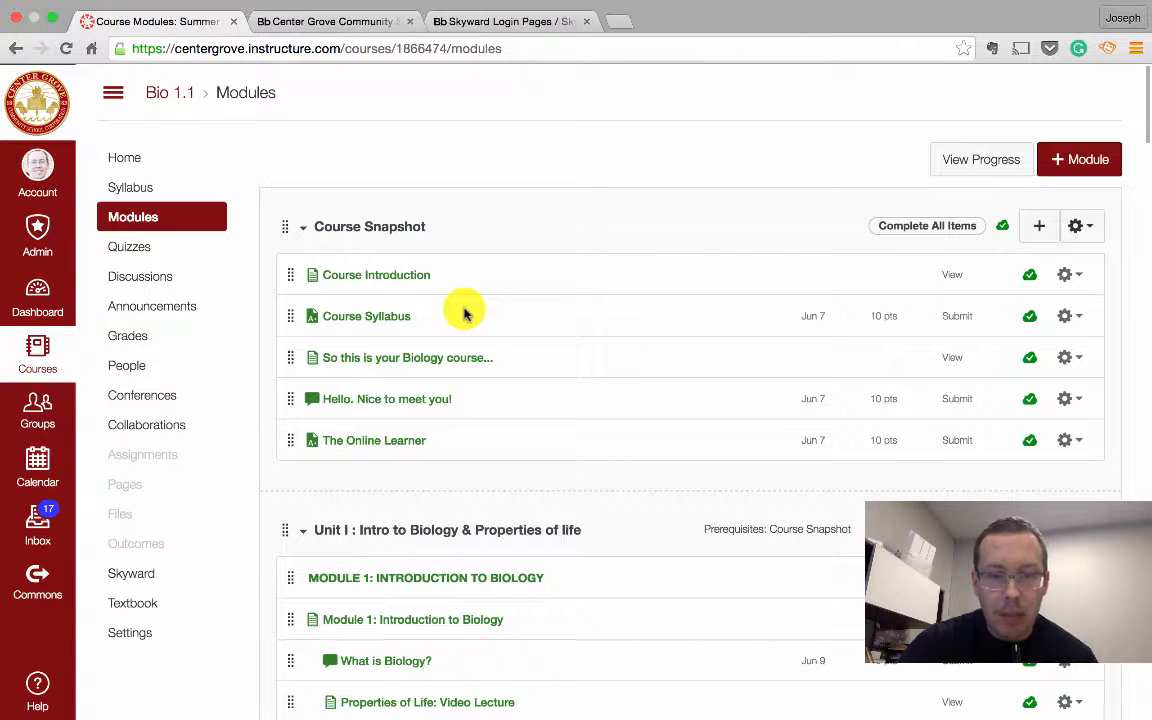
left_click(401, 443)
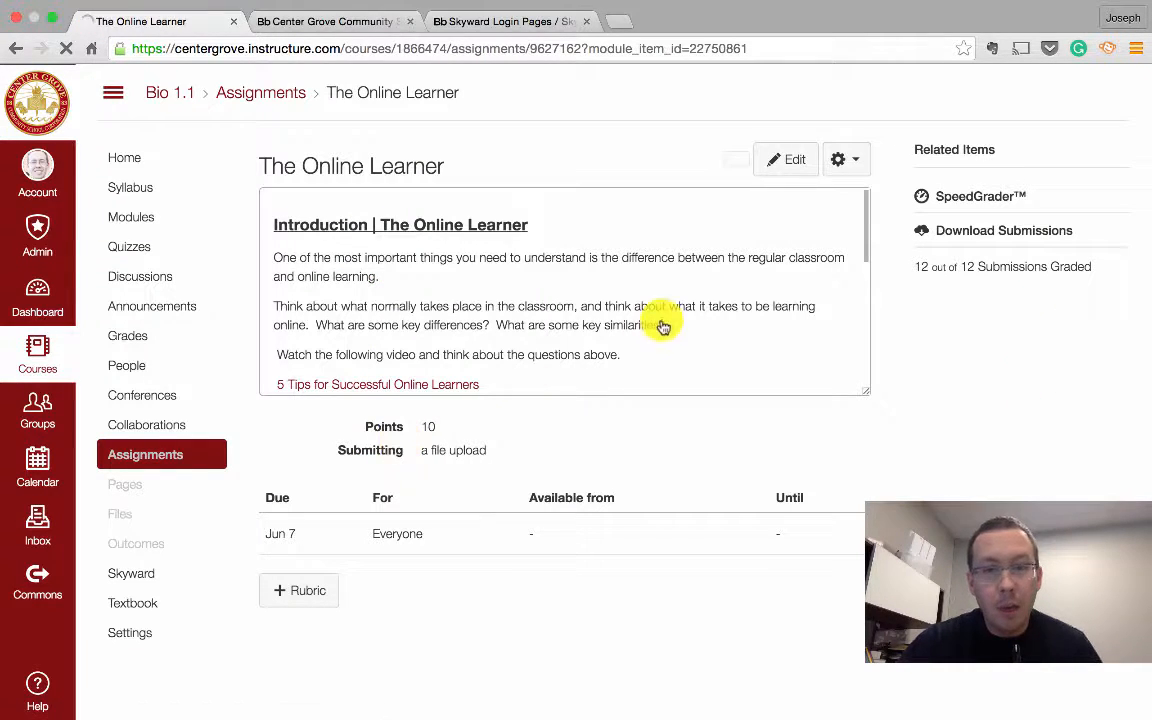
left_click(783, 163)
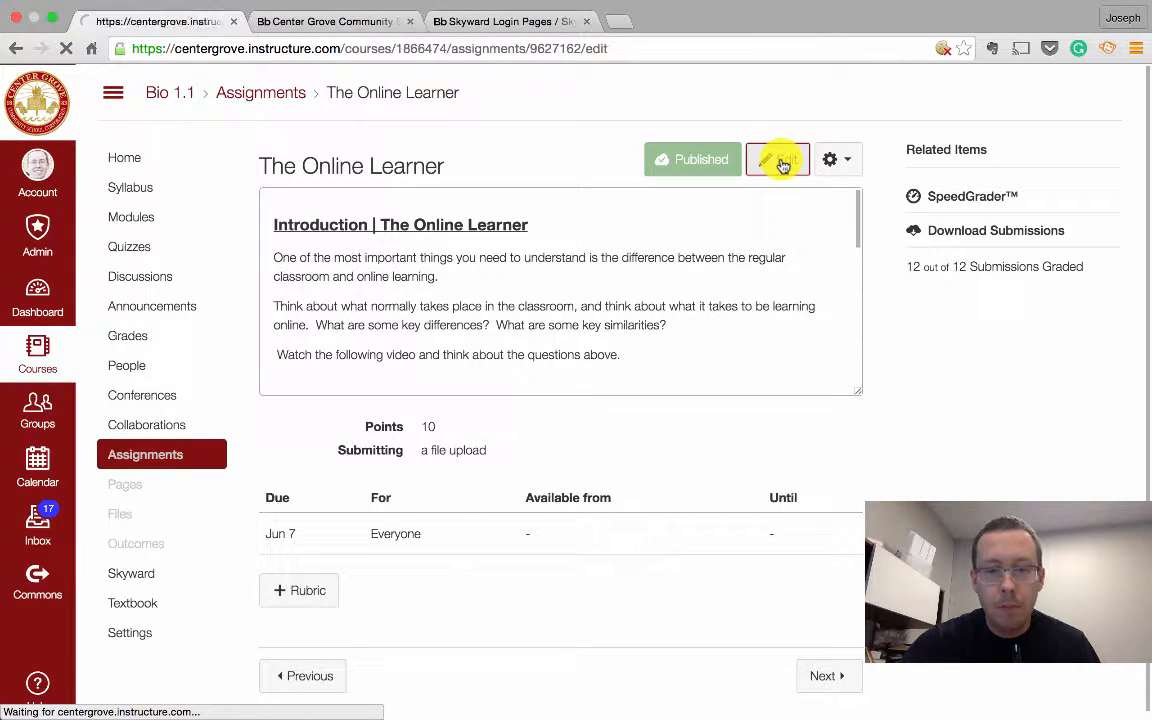
- Review the assignment group options for The Online Learner, including New Group, and choose Homework as the group
scroll(866, 327, "down", 8)
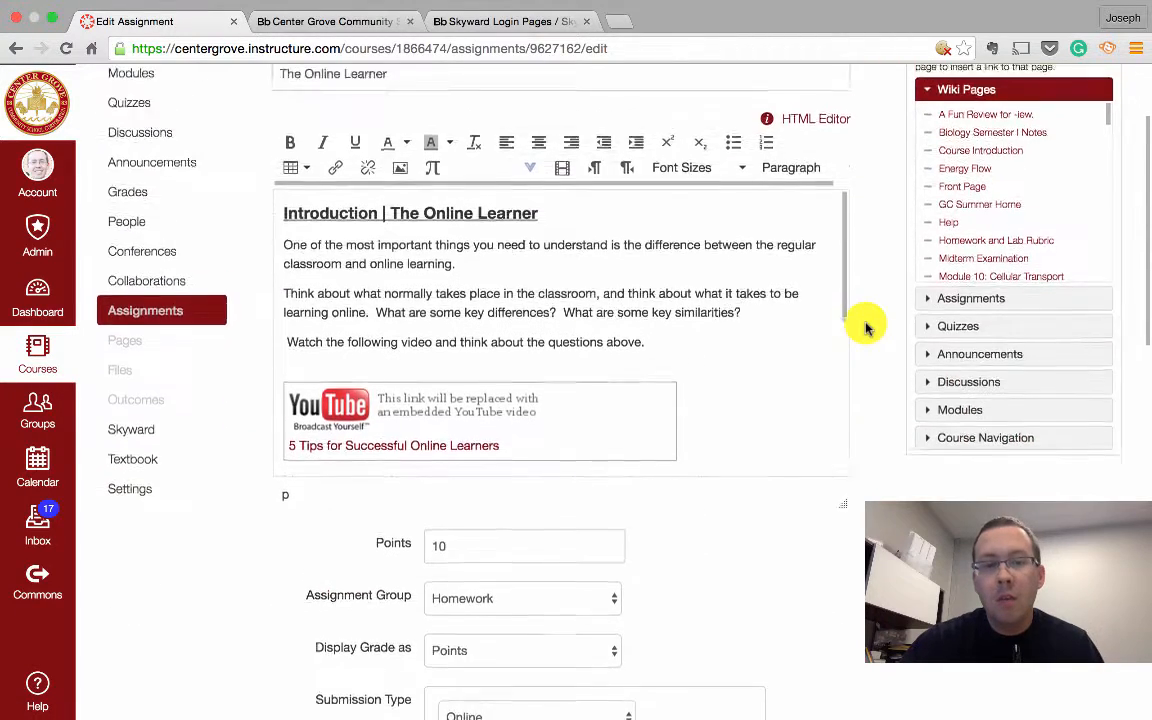
scroll(866, 327, "down", 2)
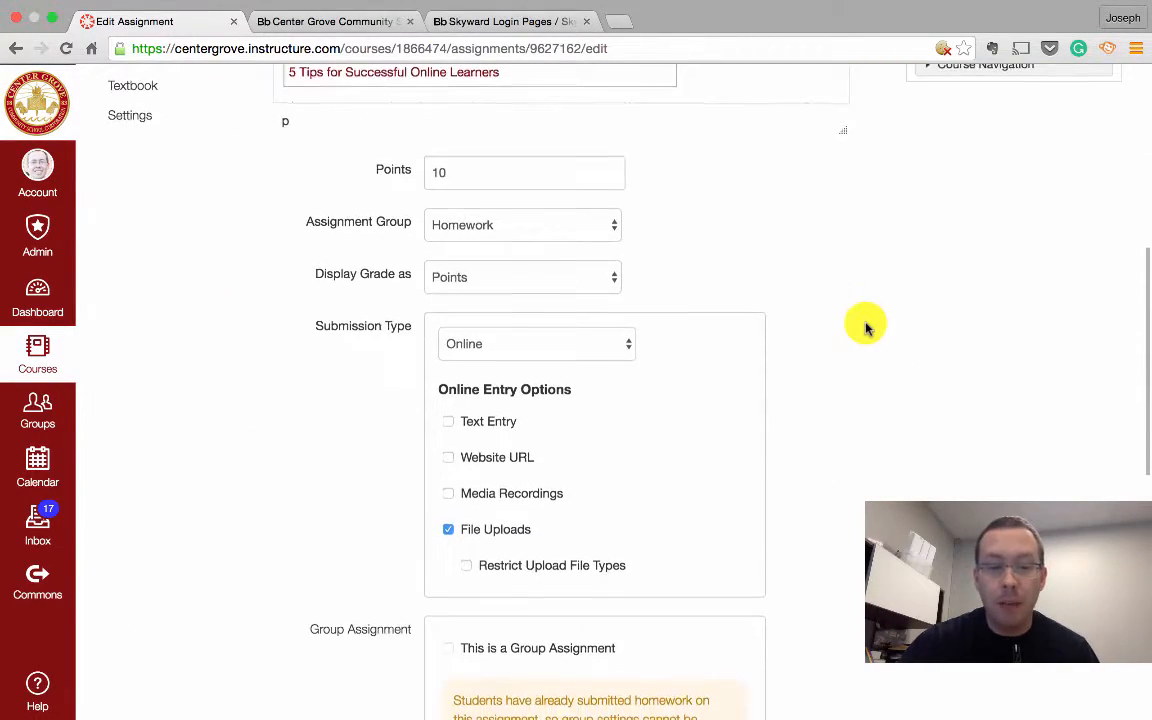
scroll(866, 327, "up", 1)
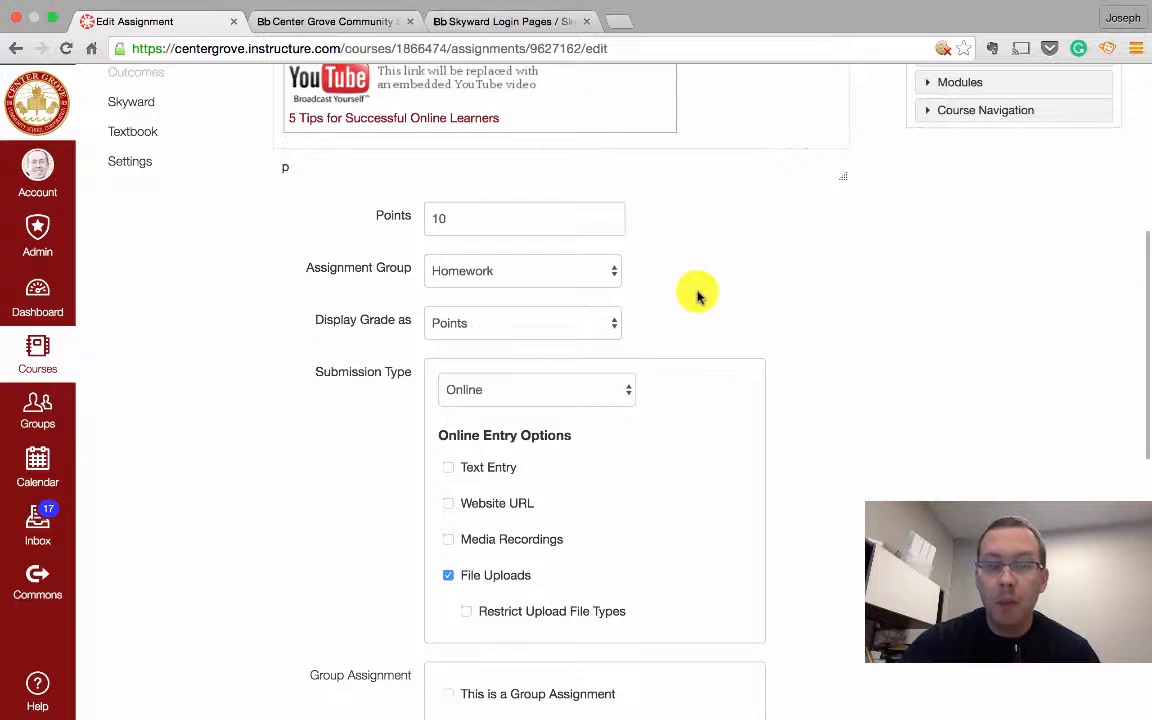
left_click(603, 272)
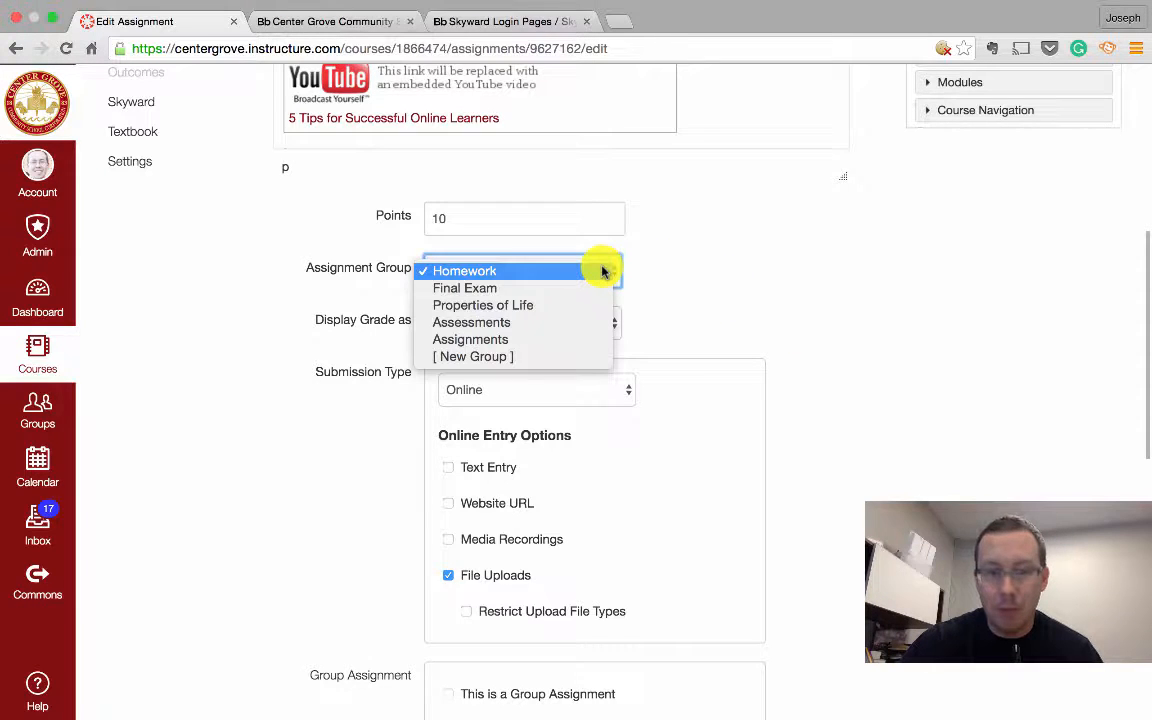
left_click(651, 268)
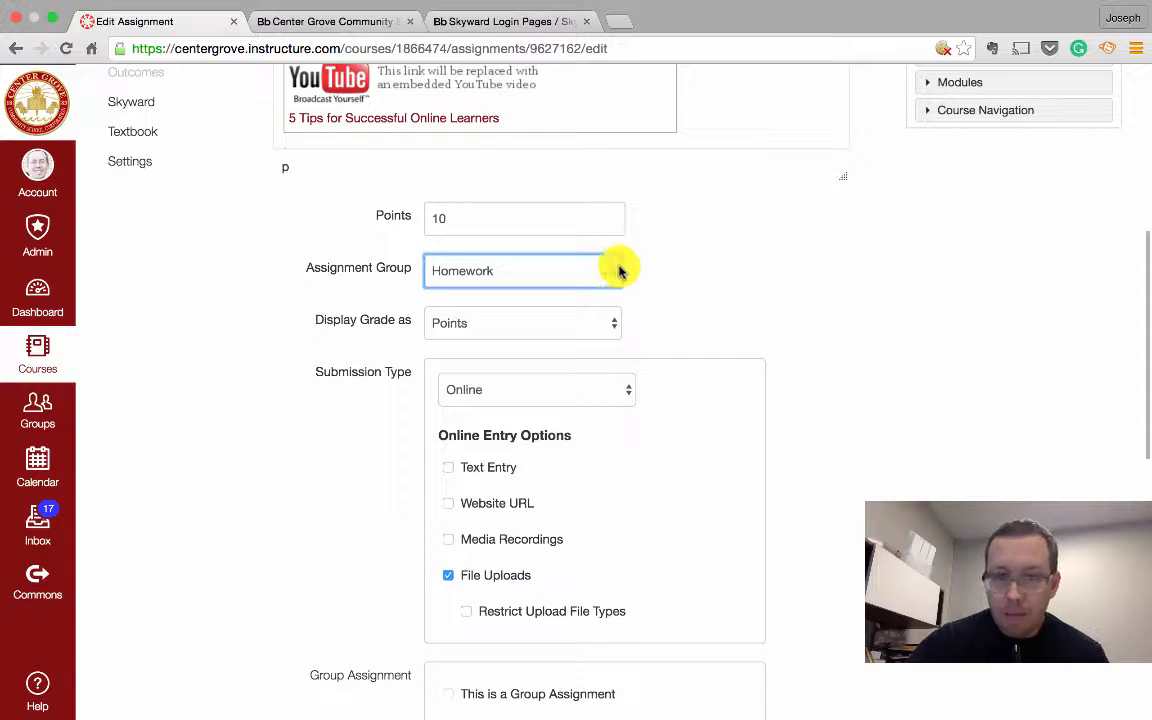
left_click(606, 275)
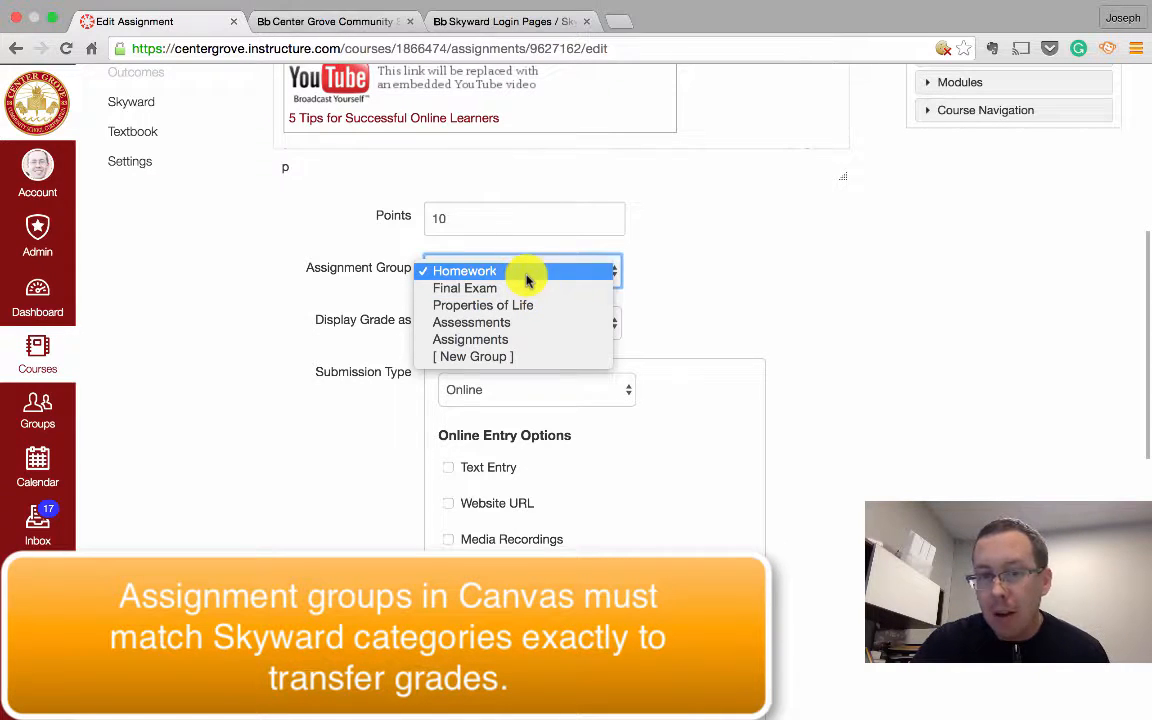
left_click(527, 273)
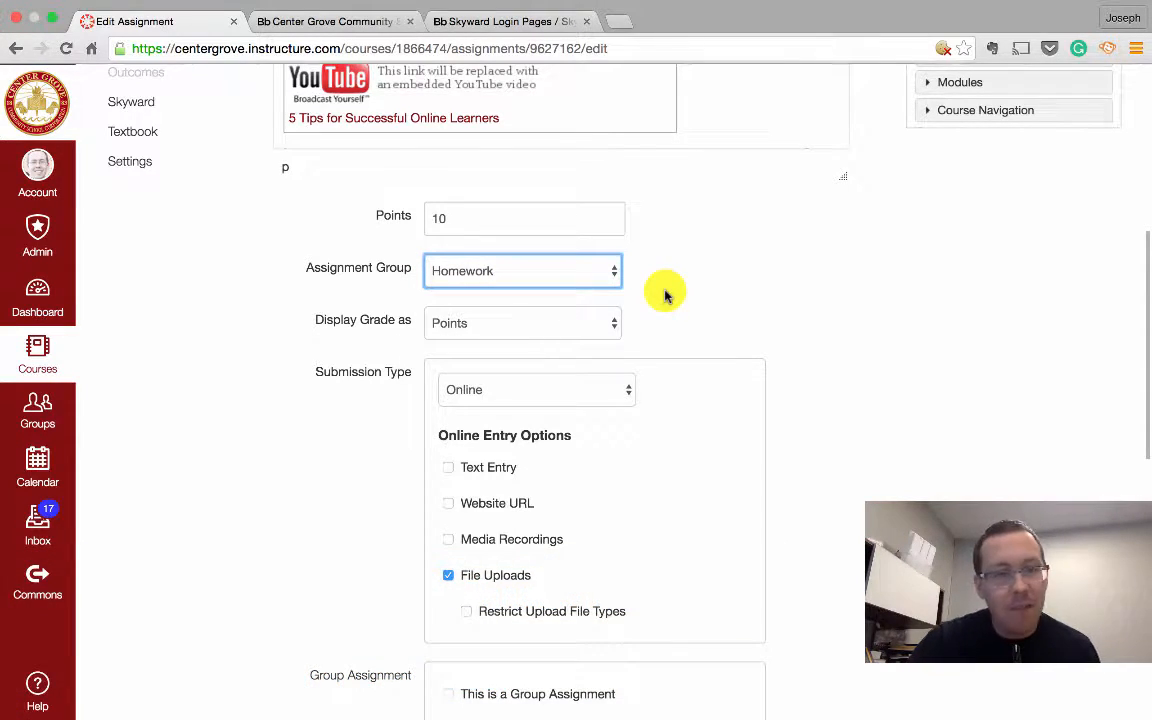
left_click(604, 272)
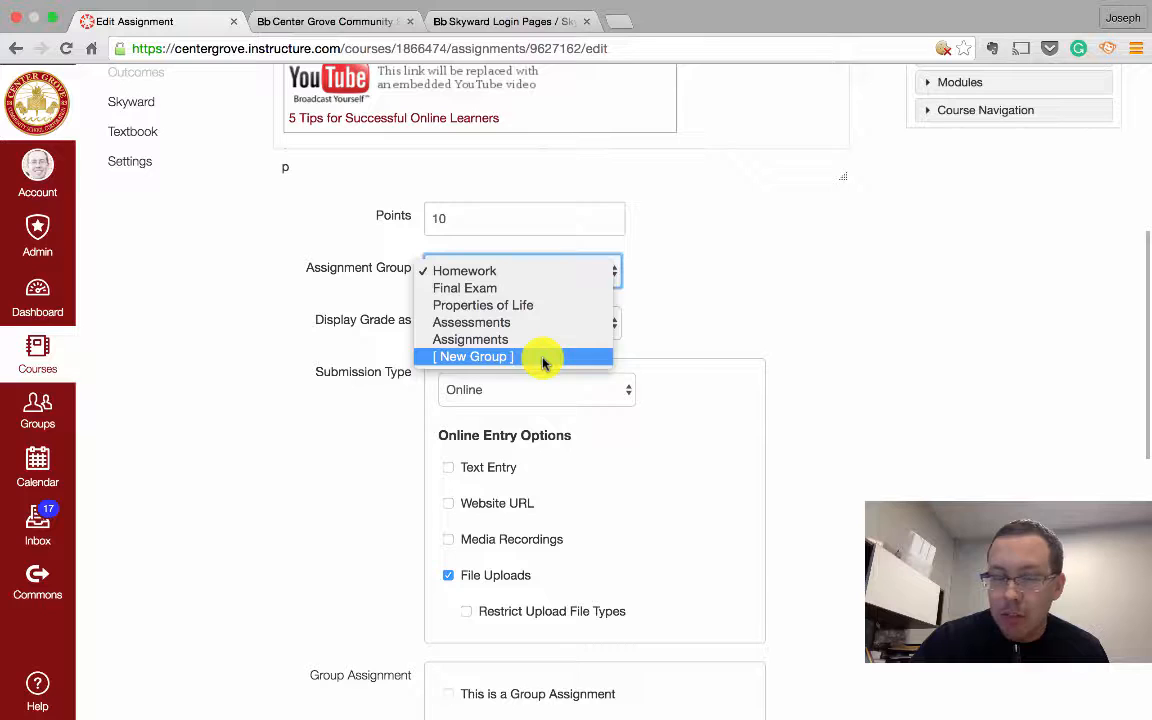
left_click(650, 328)
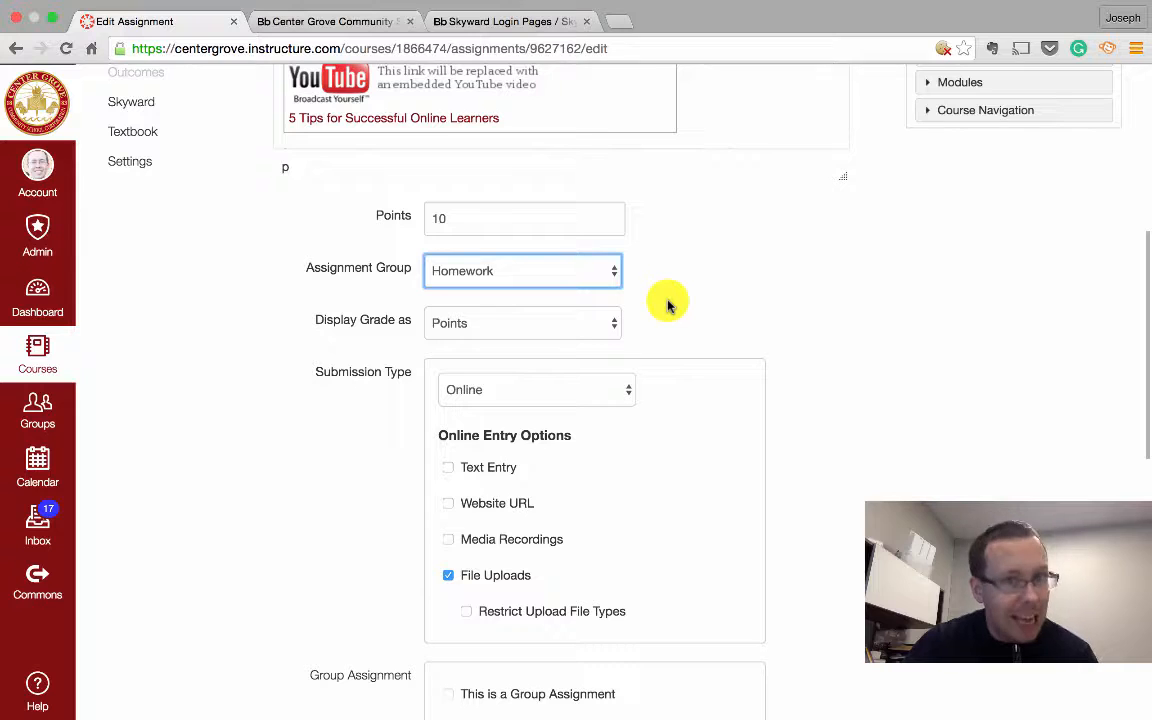
scroll(823, 357, "down", 1)
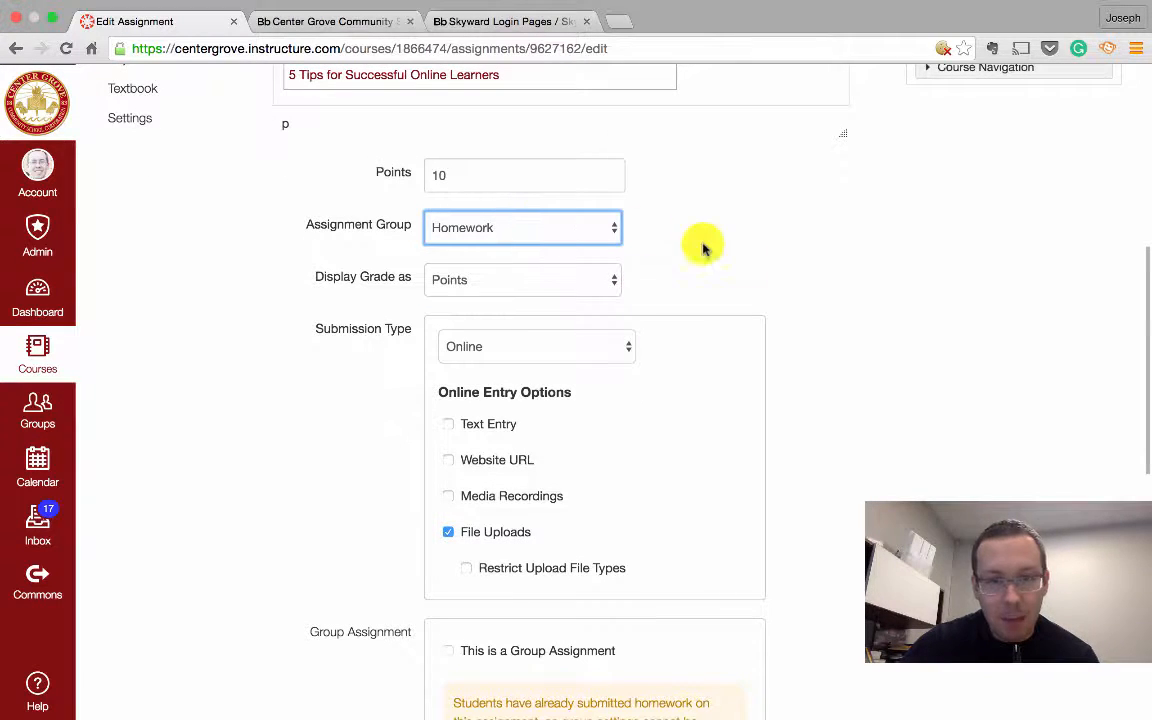
- Review The Online Learner's remaining settings, save it with Post Grades to SIS checked, and open the course's assignments list
scroll(771, 290, "down", 10)
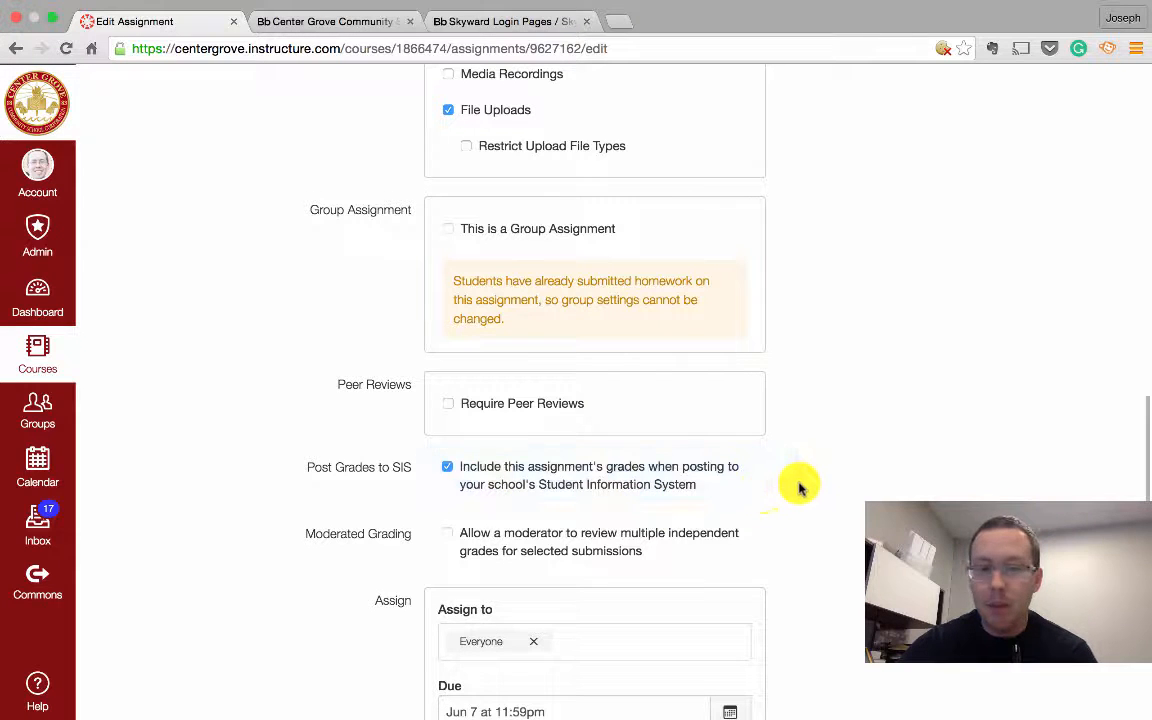
scroll(800, 482, "down", 3)
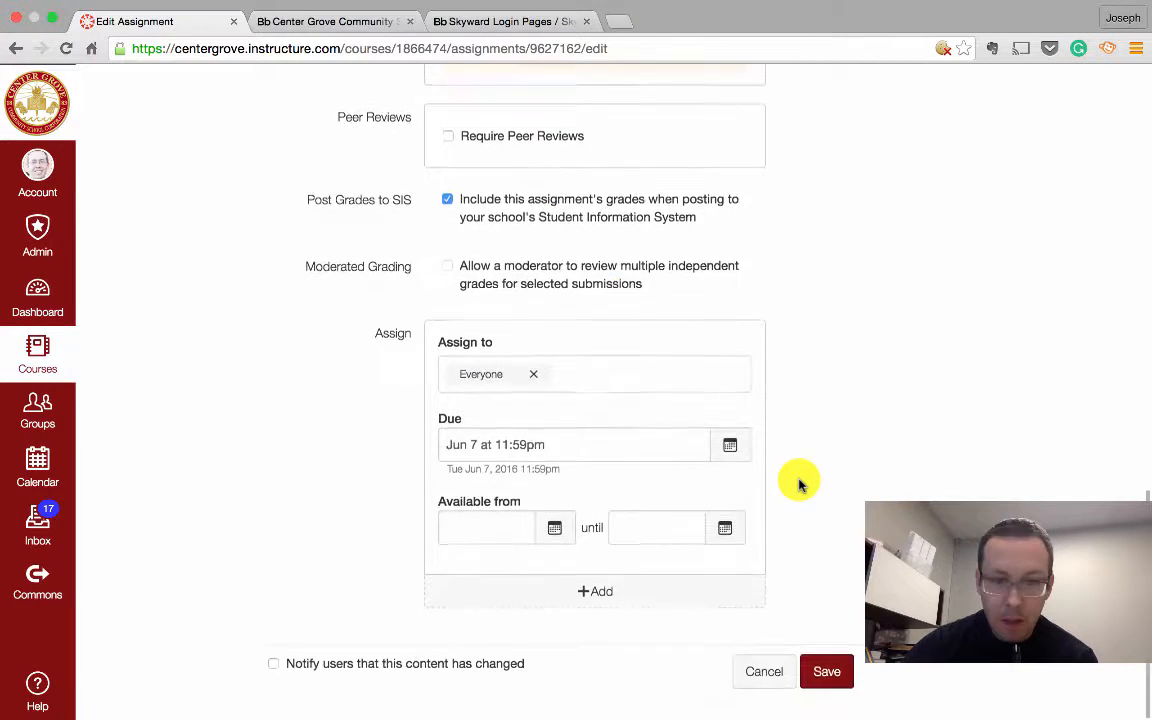
scroll(850, 367, "up", 2)
scroll(850, 367, "down", 2)
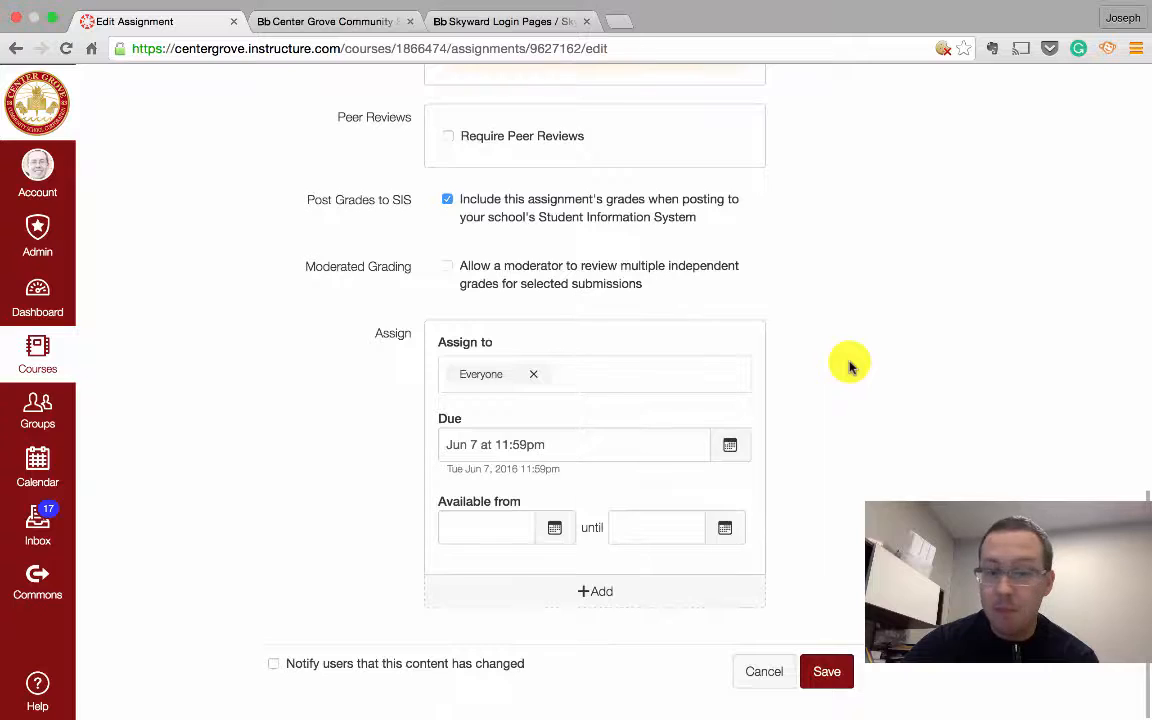
scroll(850, 367, "up", 10)
scroll(832, 368, "down", 5)
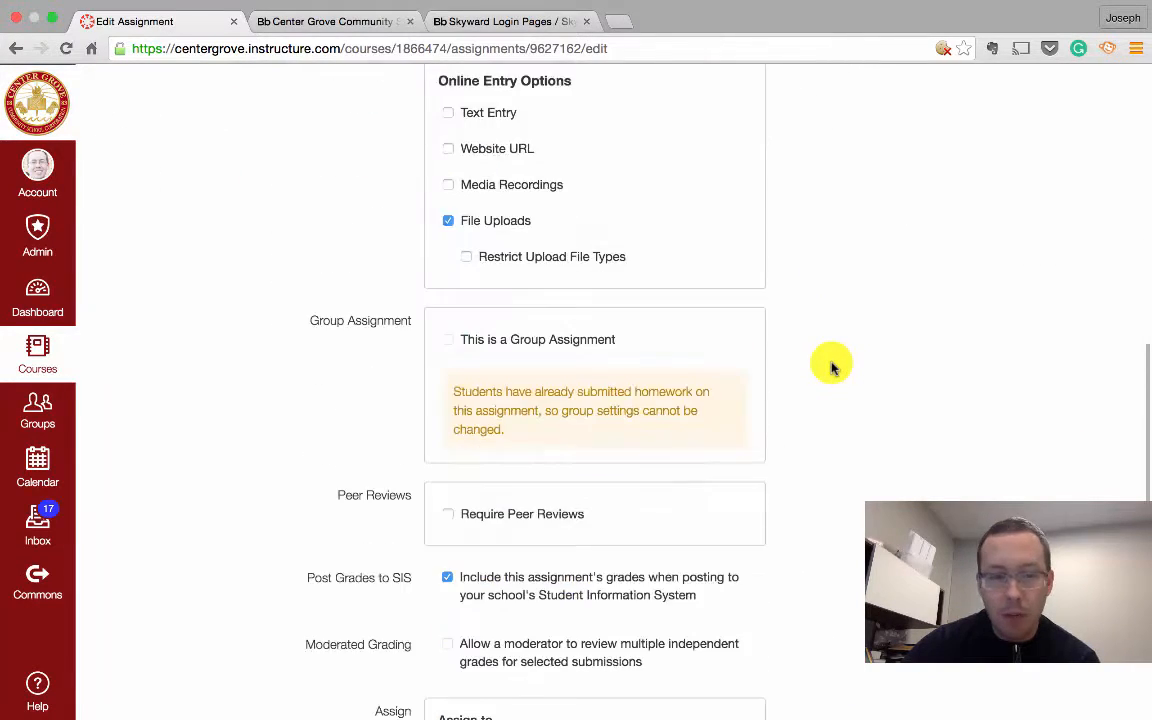
scroll(832, 368, "down", 5)
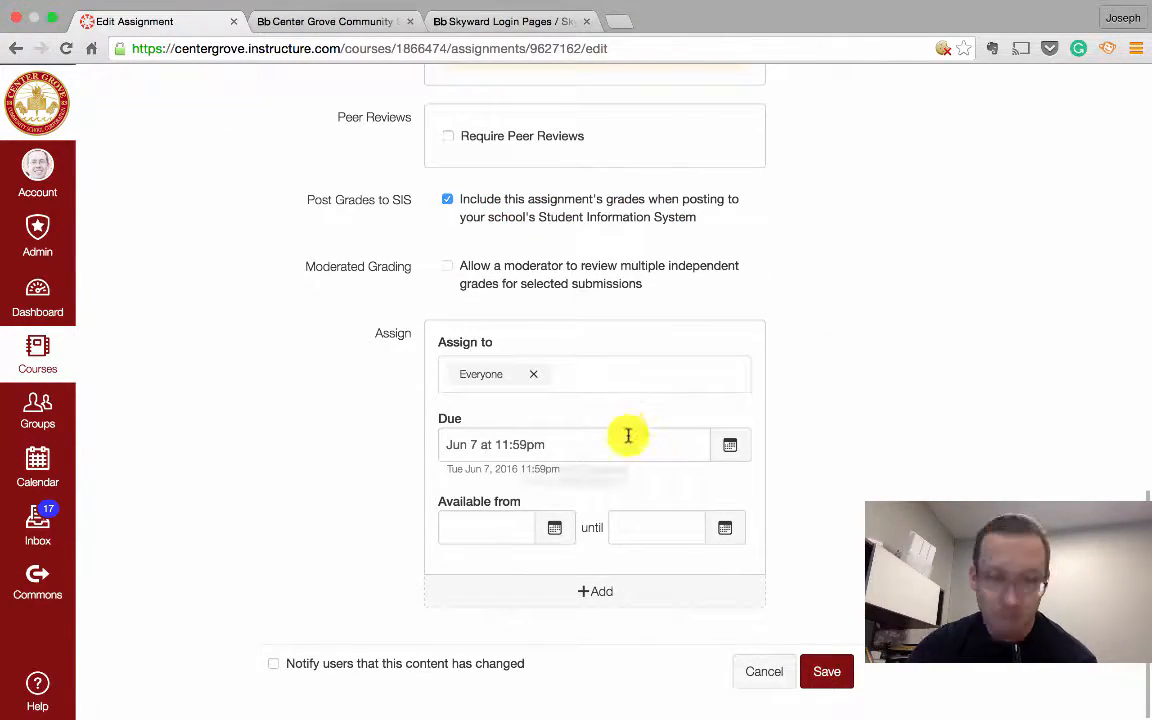
left_click(827, 671)
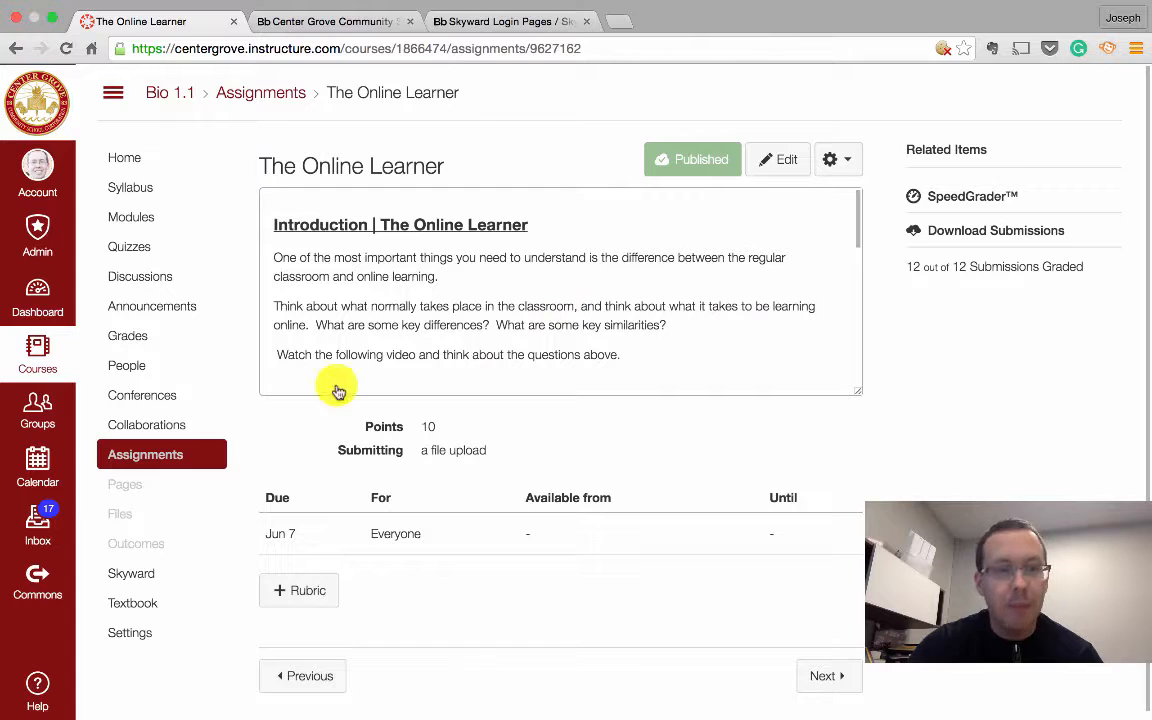
left_click(157, 462)
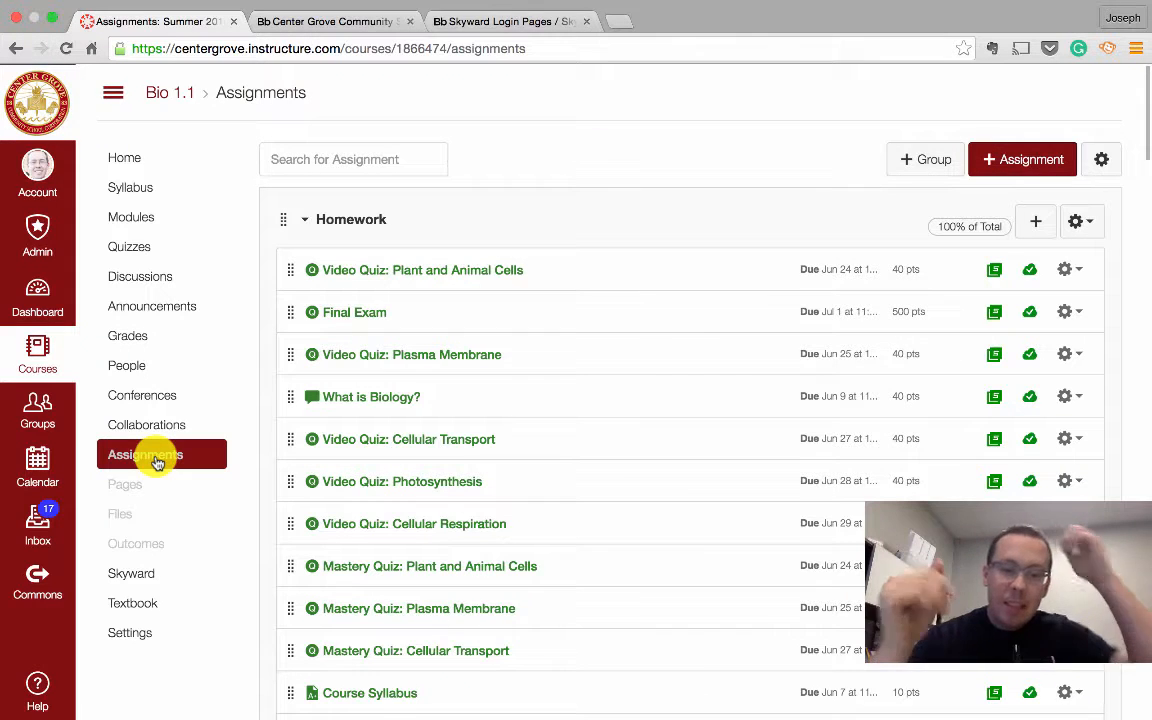
- Try adding an assignment group named Homework, replace the name with Quiz, and close the form without saving
left_click(918, 163)
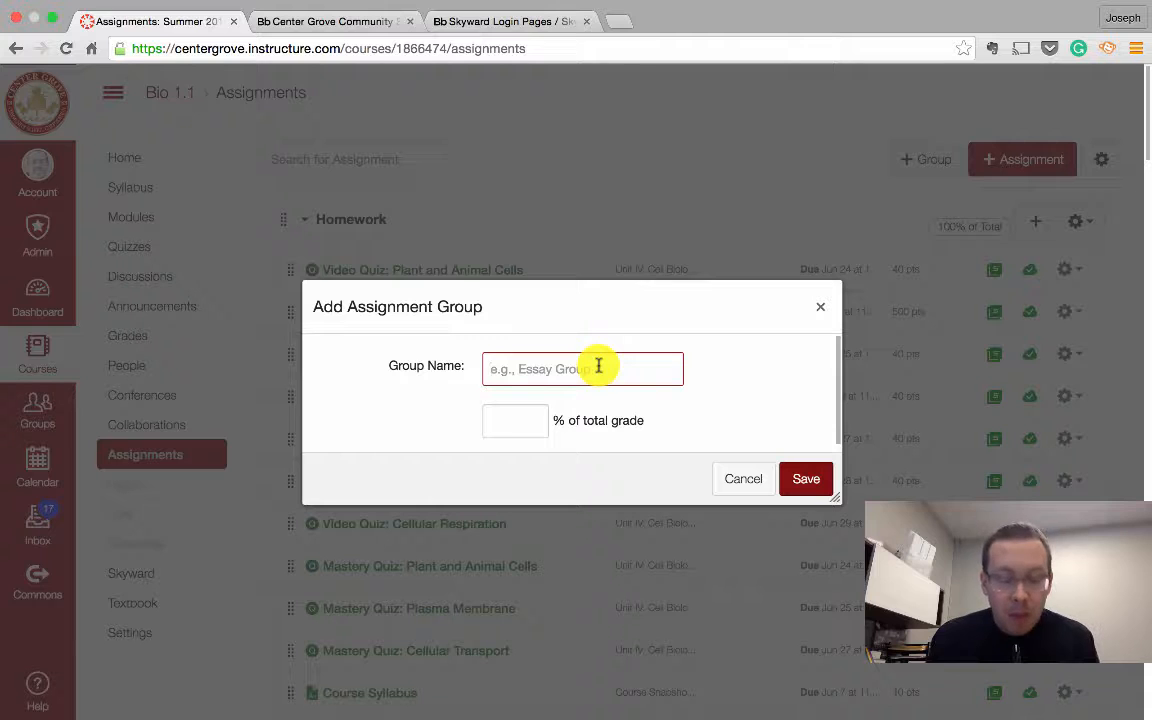
type("H")
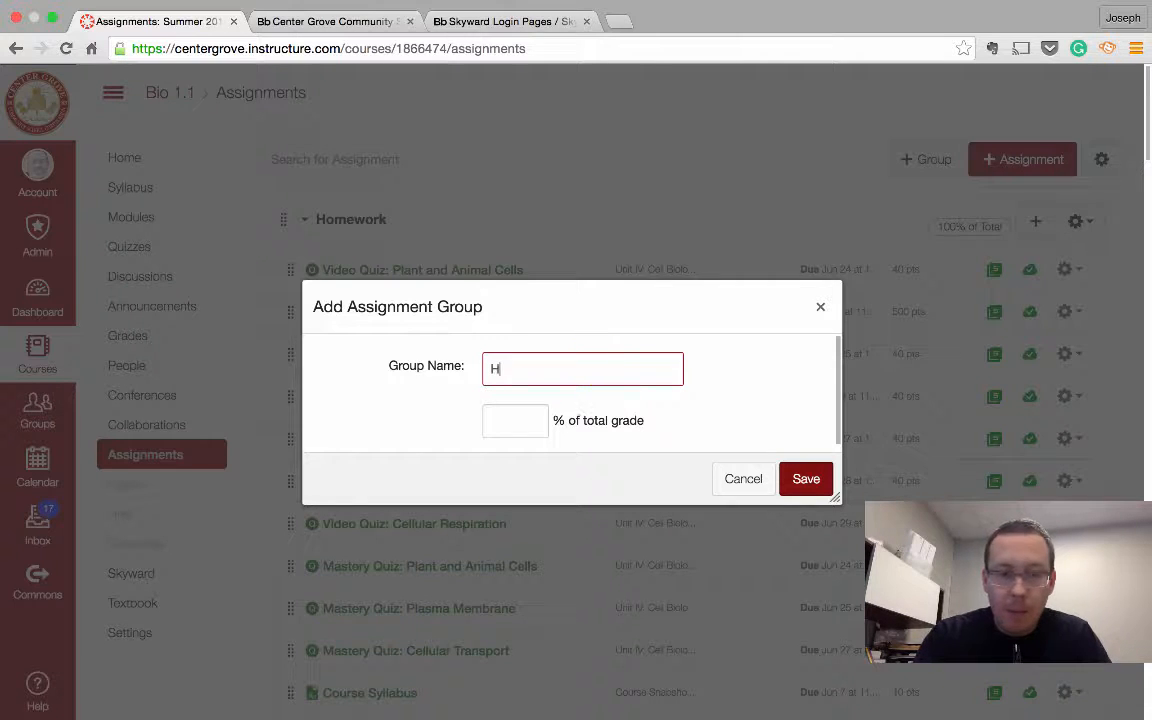
type("omework")
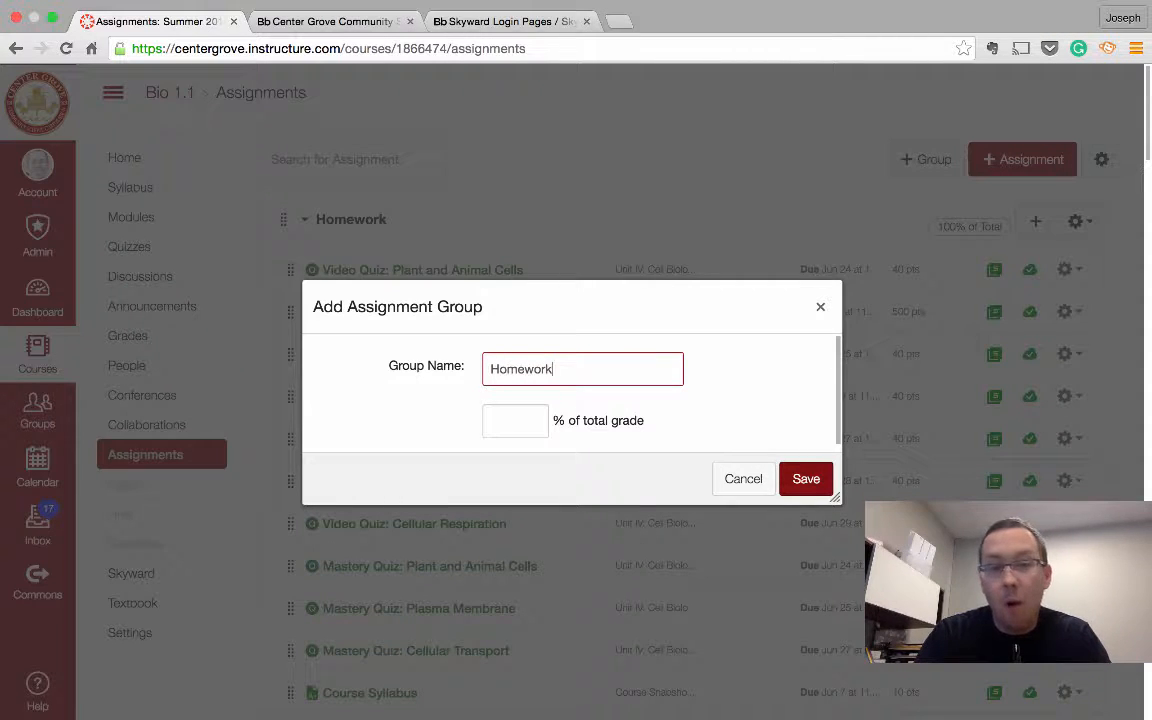
key("BackSpace")
key("BackSpace")
key("BackSpace")
key("BackSpace")
key("BackSpace")
key("BackSpace")
key("BackSpace")
key("BackSpace")
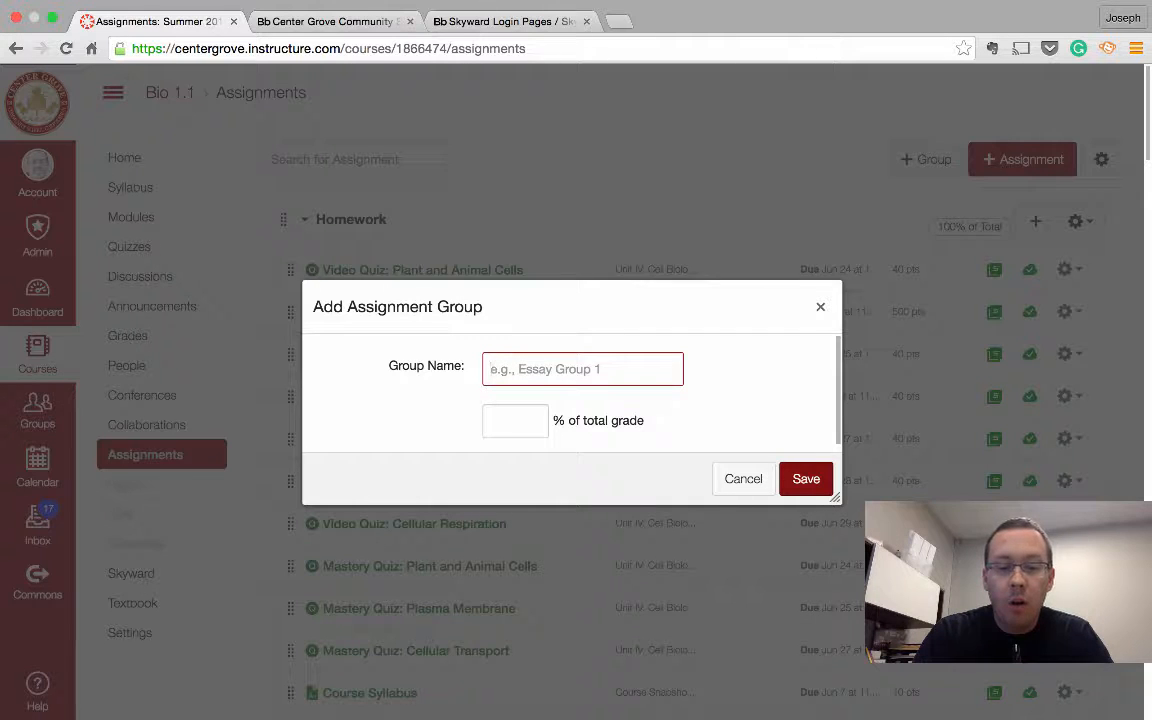
type("Quiz")
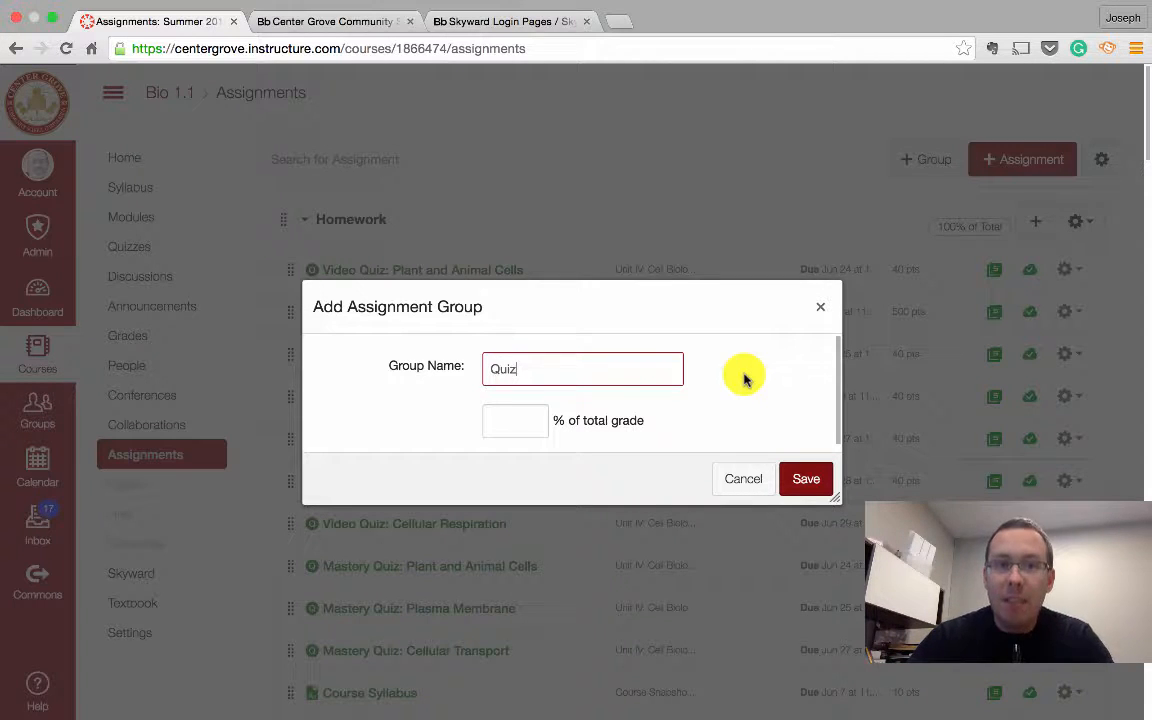
left_click(819, 311)
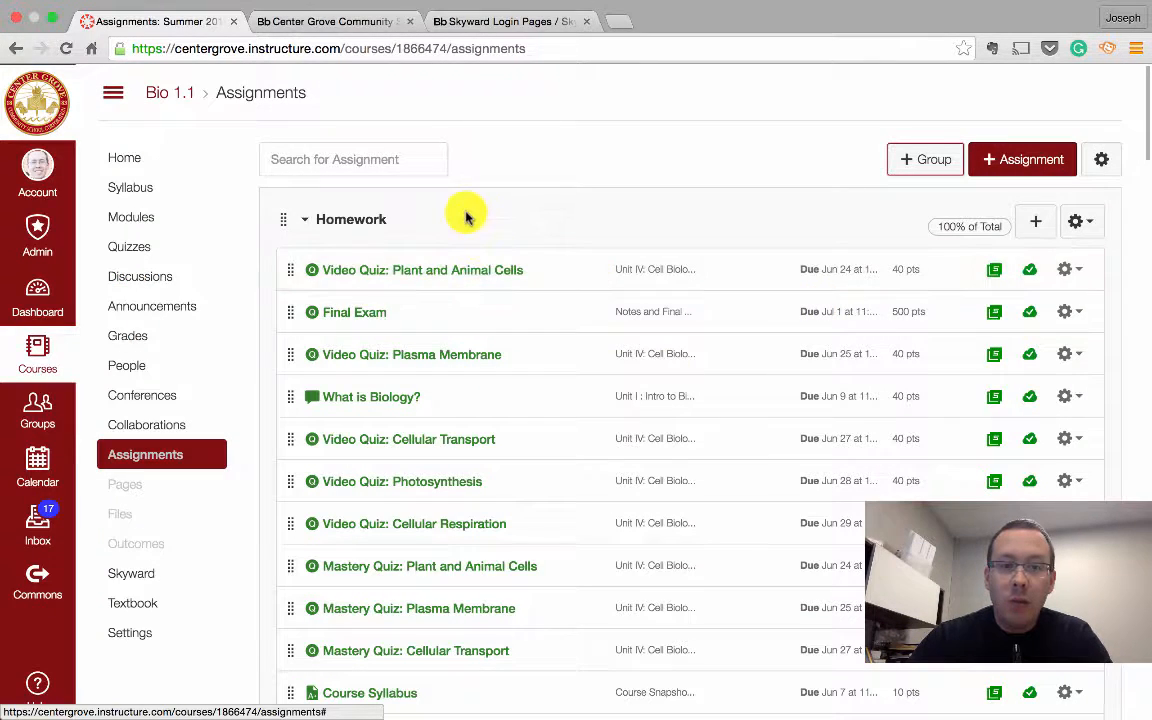
- Move Atoms and Molecules below Video Lecture: Community Ecology in the Assignments group
scroll(330, 429, "down", 15)
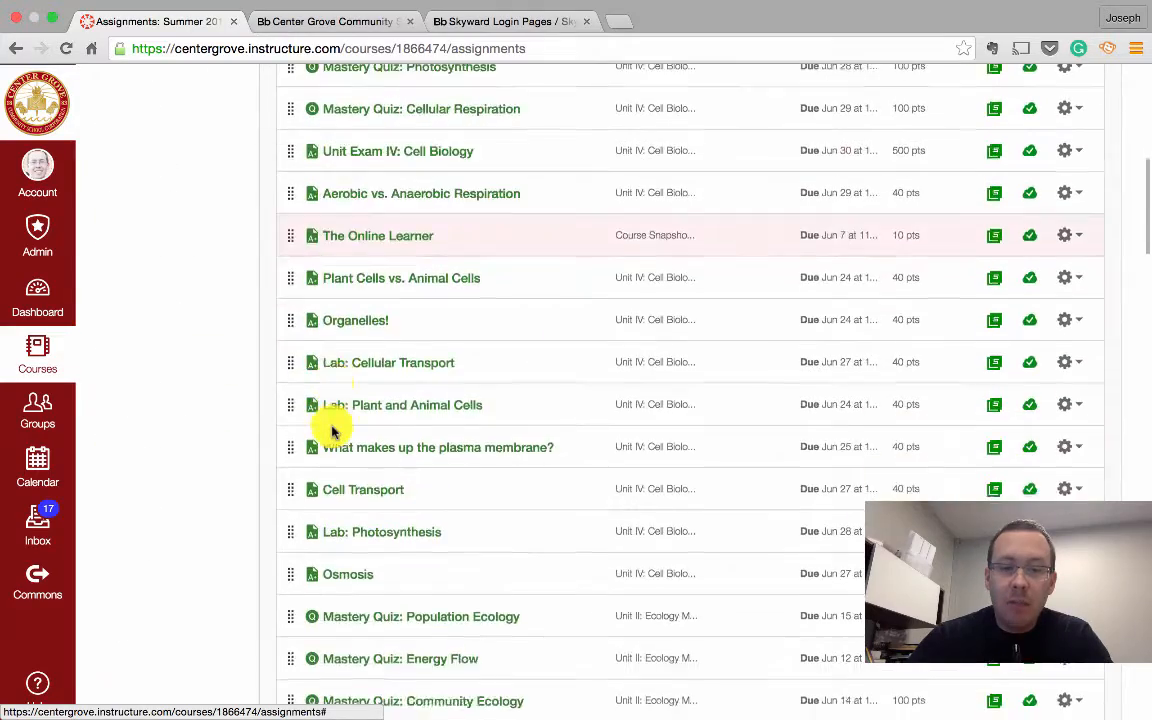
scroll(333, 430, "down", 20)
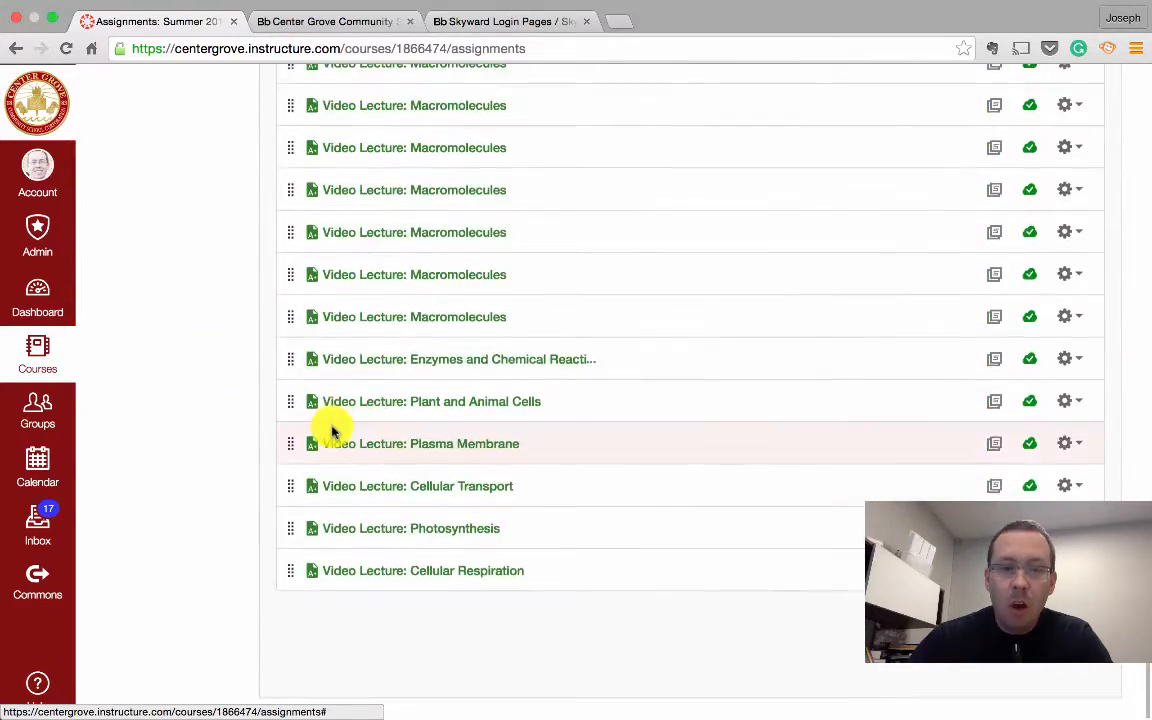
scroll(333, 430, "up", 3)
scroll(333, 430, "up", 4)
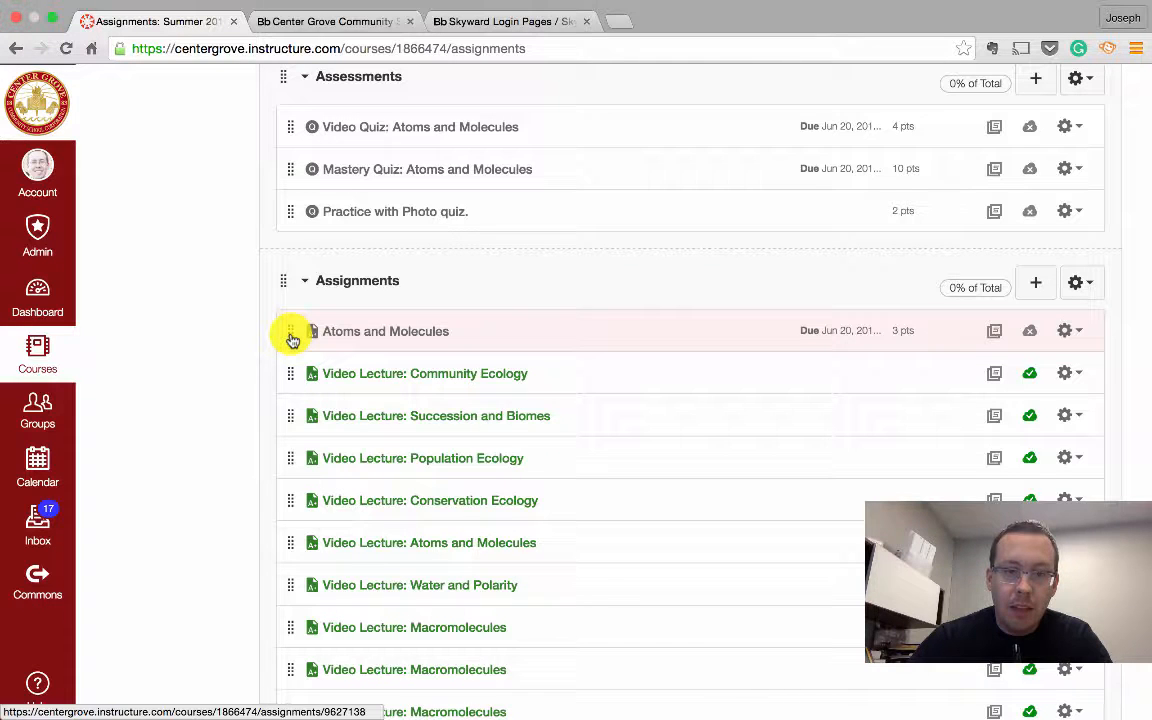
left_click_drag(291, 335, 288, 377)
scroll(445, 285, "up", 15)
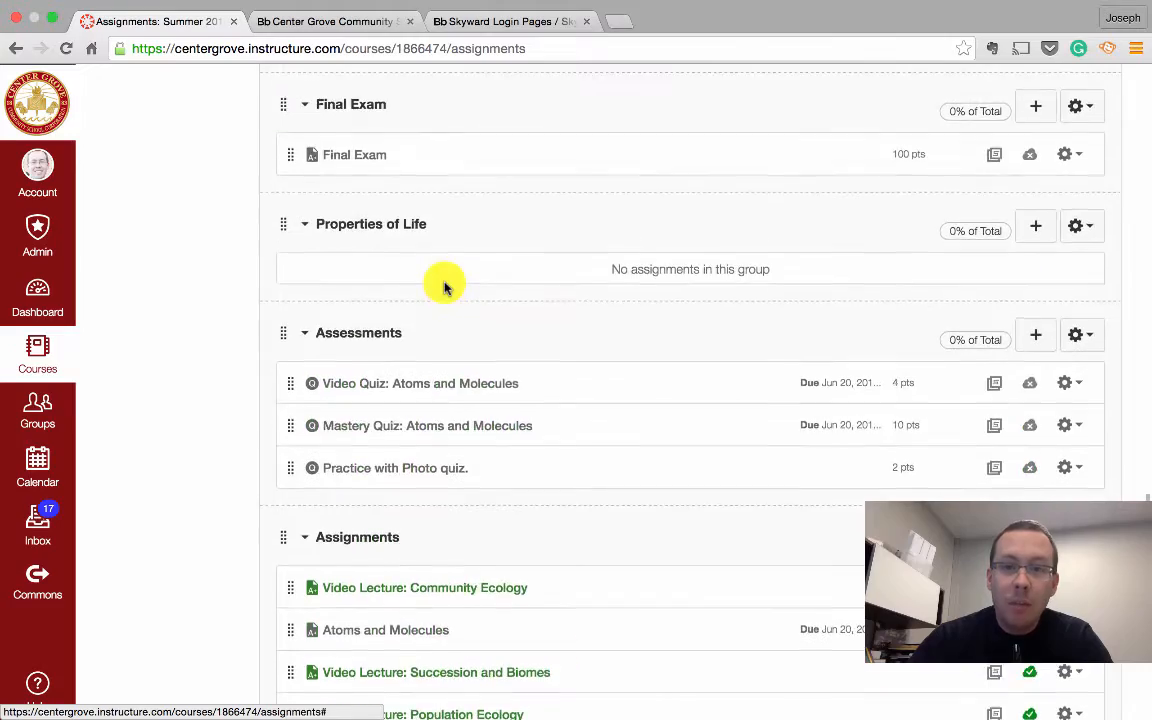
- Toggle posting grades to SIS for Video Quiz: Plant and Animal Cells in the Homework group
scroll(445, 288, "up", 20)
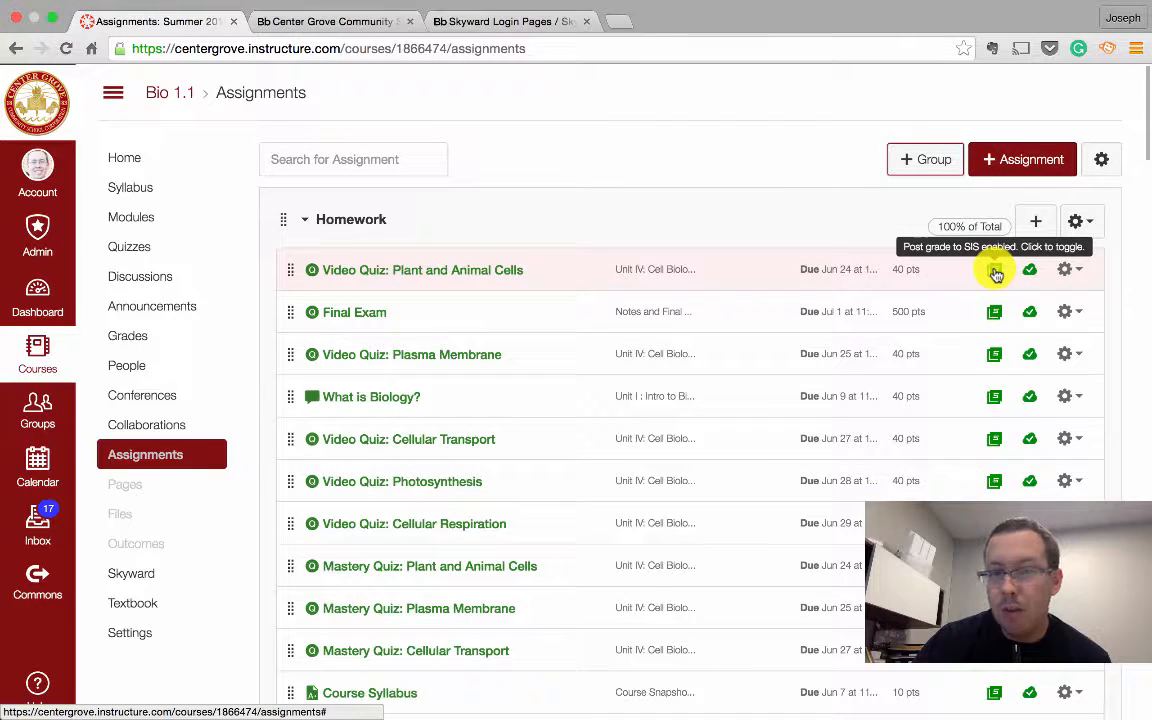
left_click(995, 272)
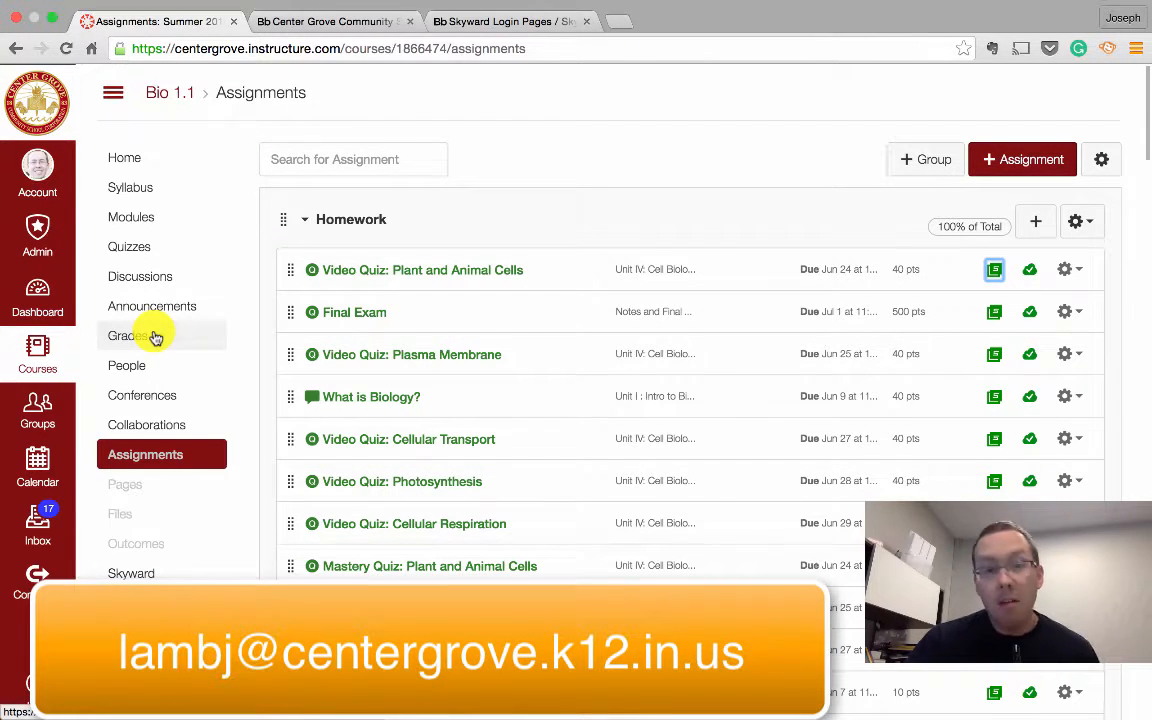
- Open Post Grades from the course gradebook and review the list of assignments ready to post
left_click(155, 338)
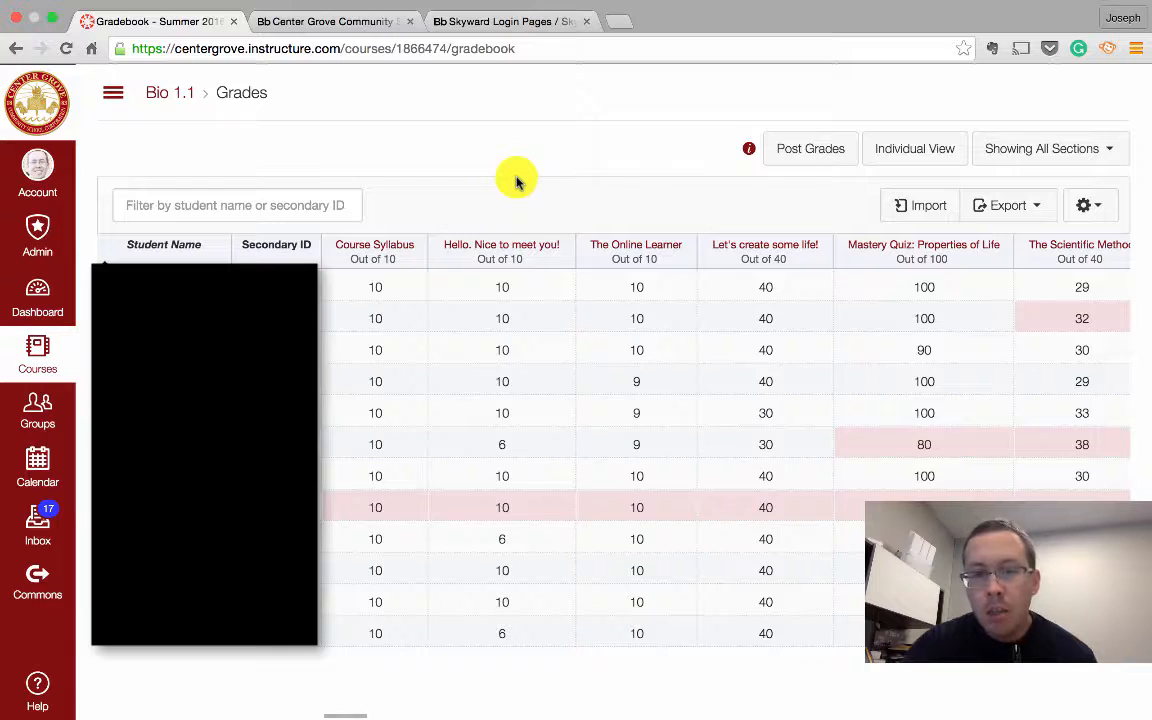
left_click(809, 156)
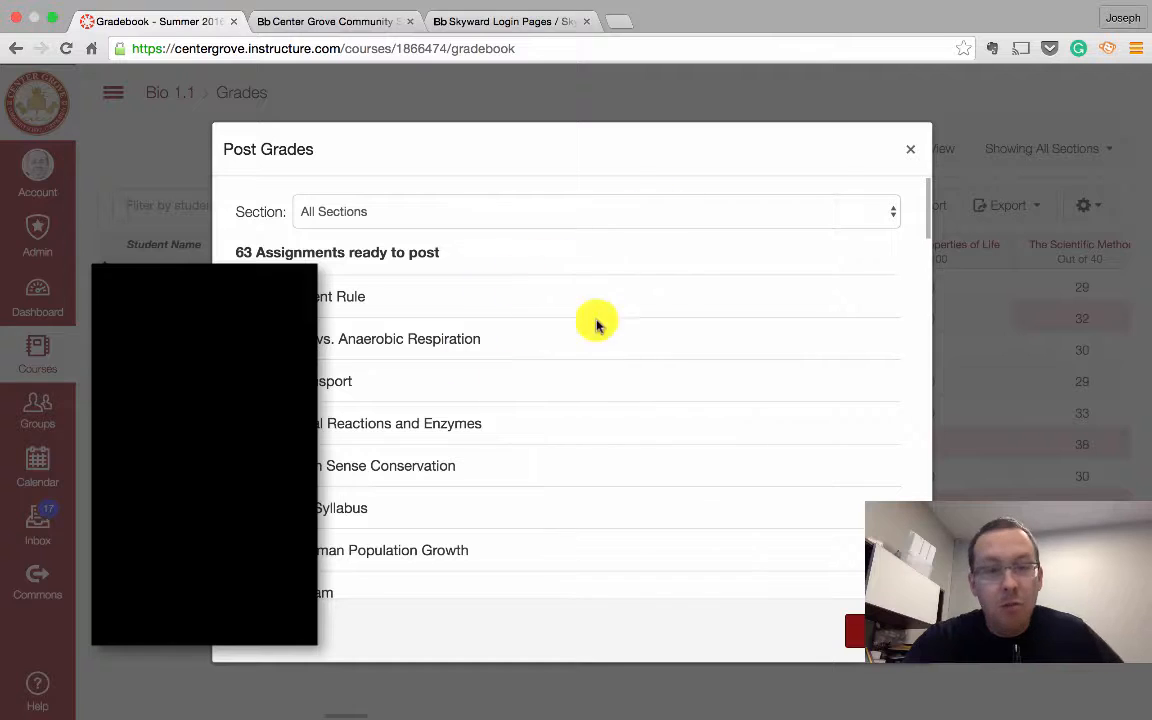
scroll(594, 321, "down", 10)
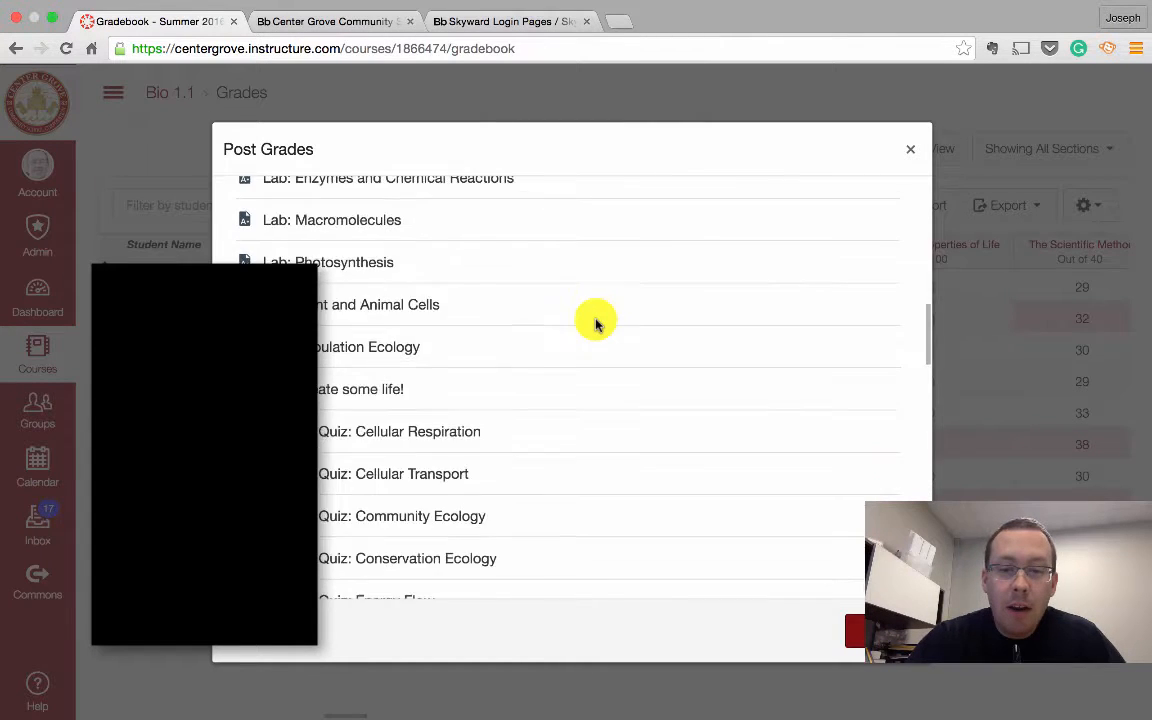
scroll(594, 321, "up", 10)
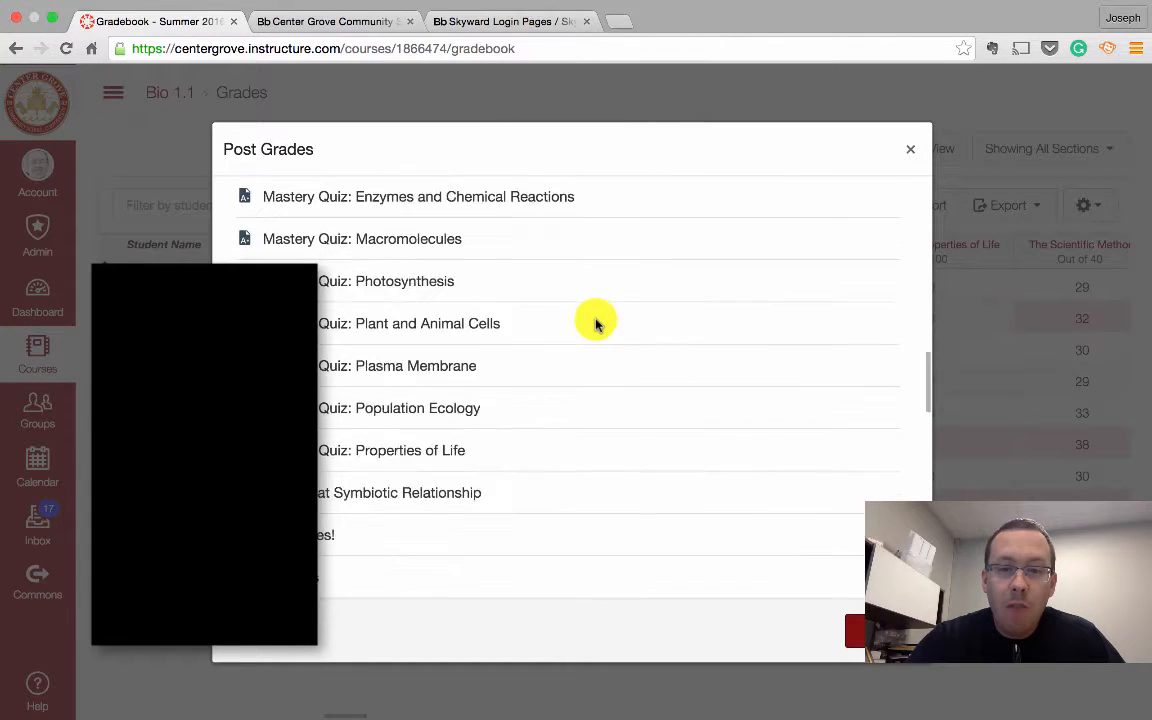
- Check the section choices for posting, keep All Sections, and post the grades
left_click(643, 214)
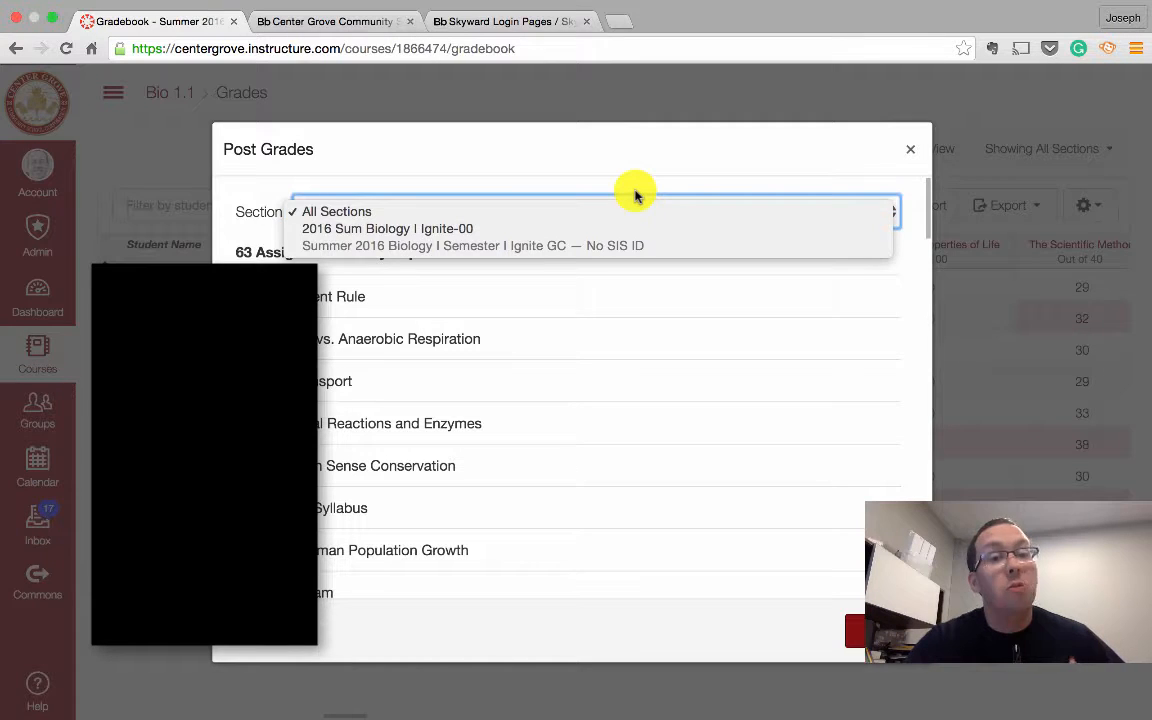
left_click(635, 194)
left_click(612, 213)
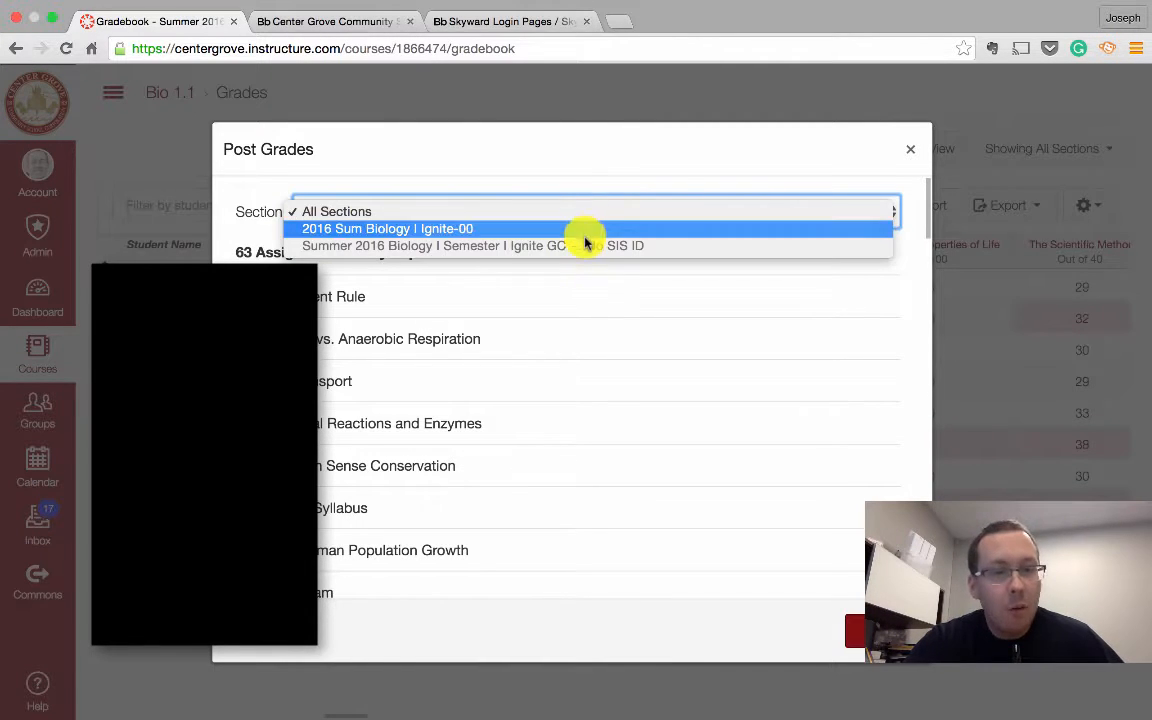
left_click(585, 184)
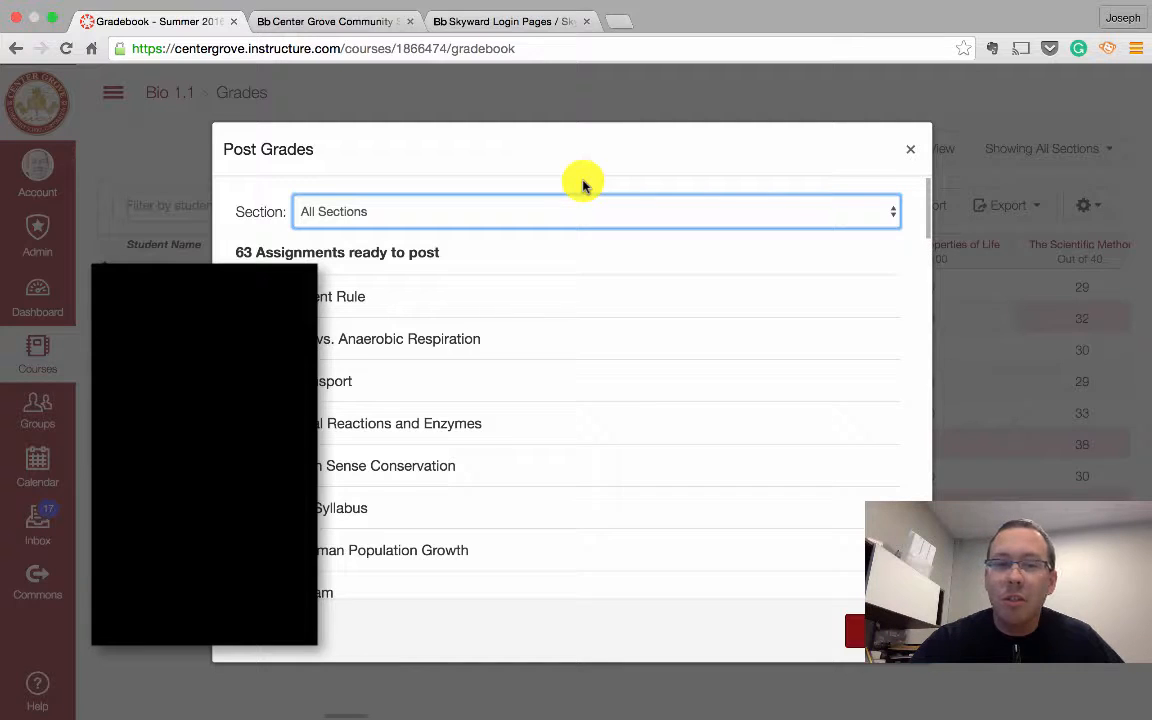
left_click(882, 631)
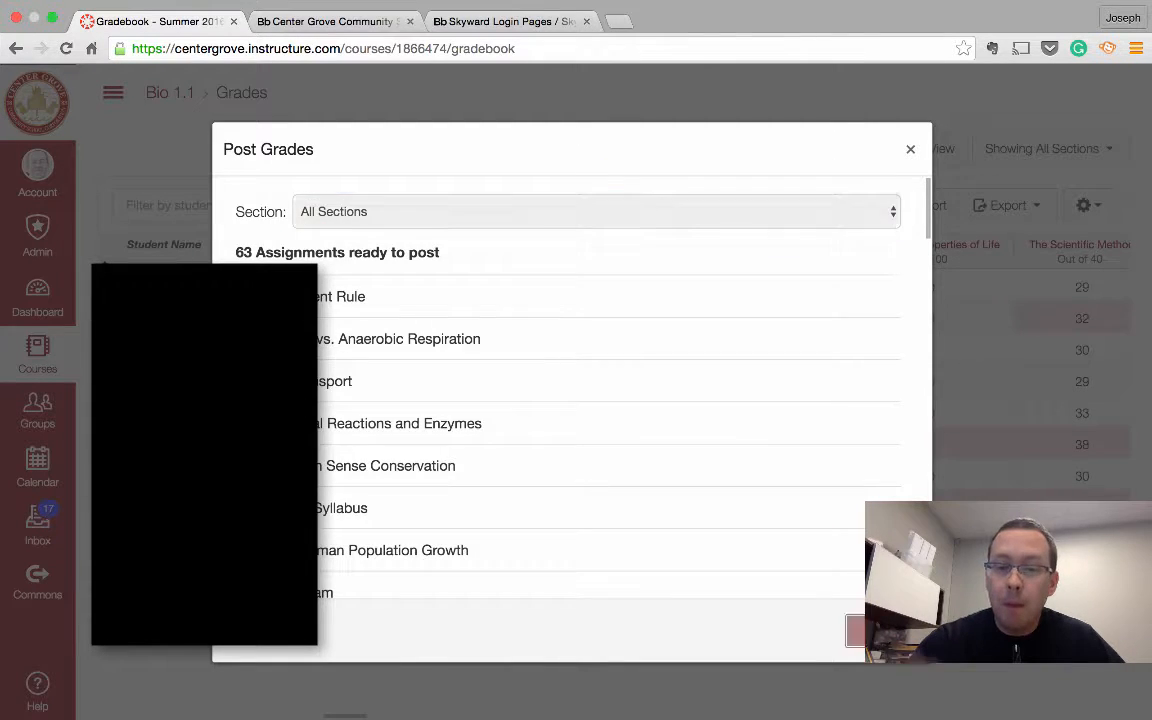